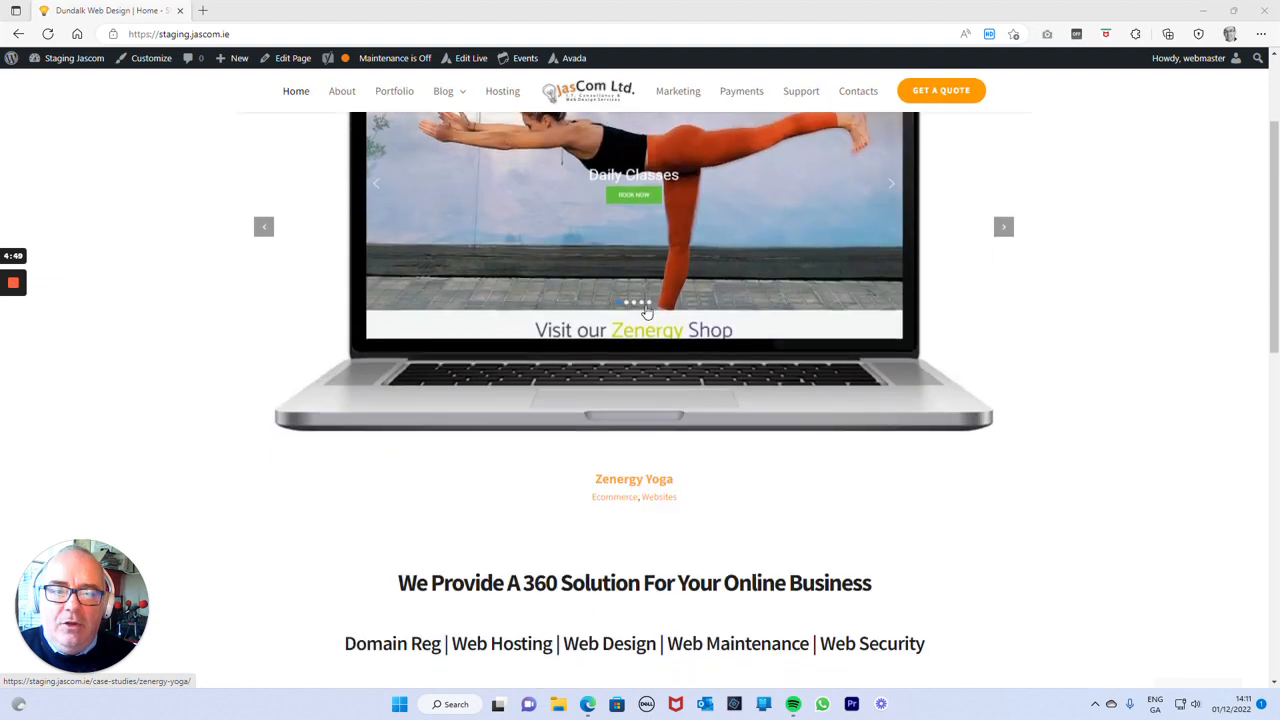
pyautogui.scroll(-3, 646, 313)
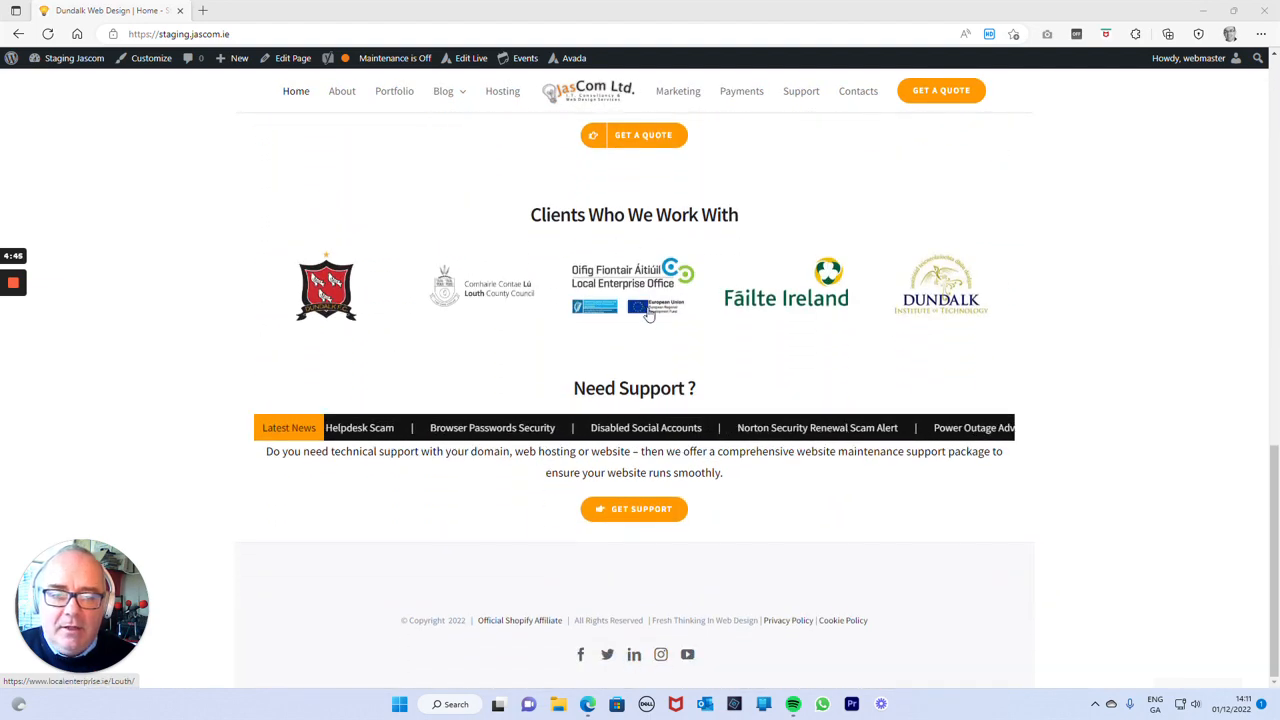
# Look over the site's front page and open its Home page for editing.
pyautogui.scroll(13, 648, 312)
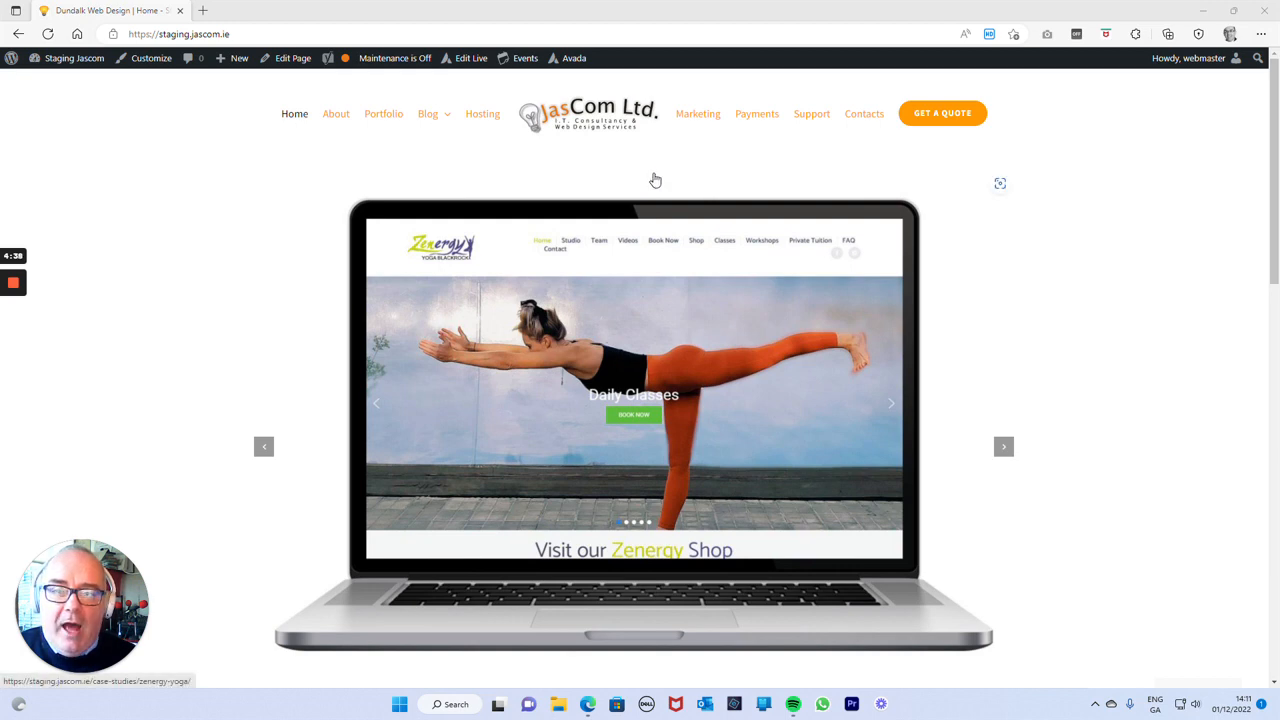
pyautogui.click(294, 62)
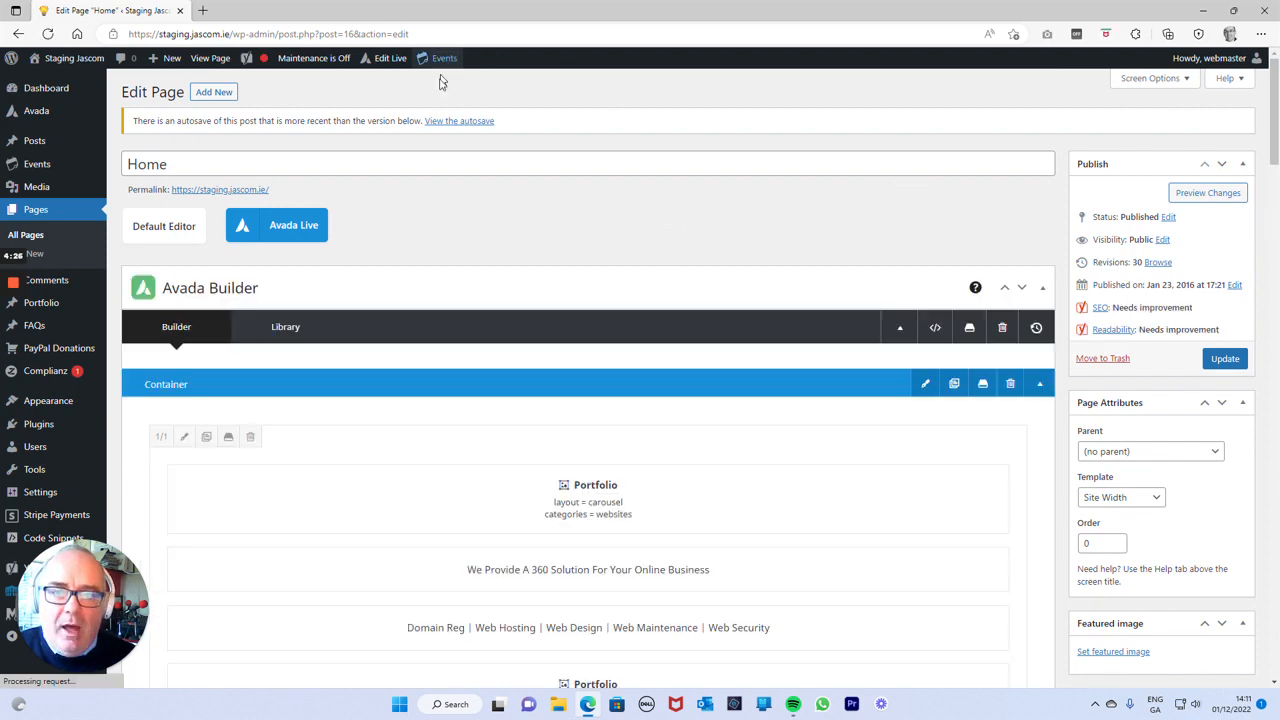
# Examine how the Home page is divided into containers in the builder, from the first container down to Support.
pyautogui.scroll(-3, 546, 191)
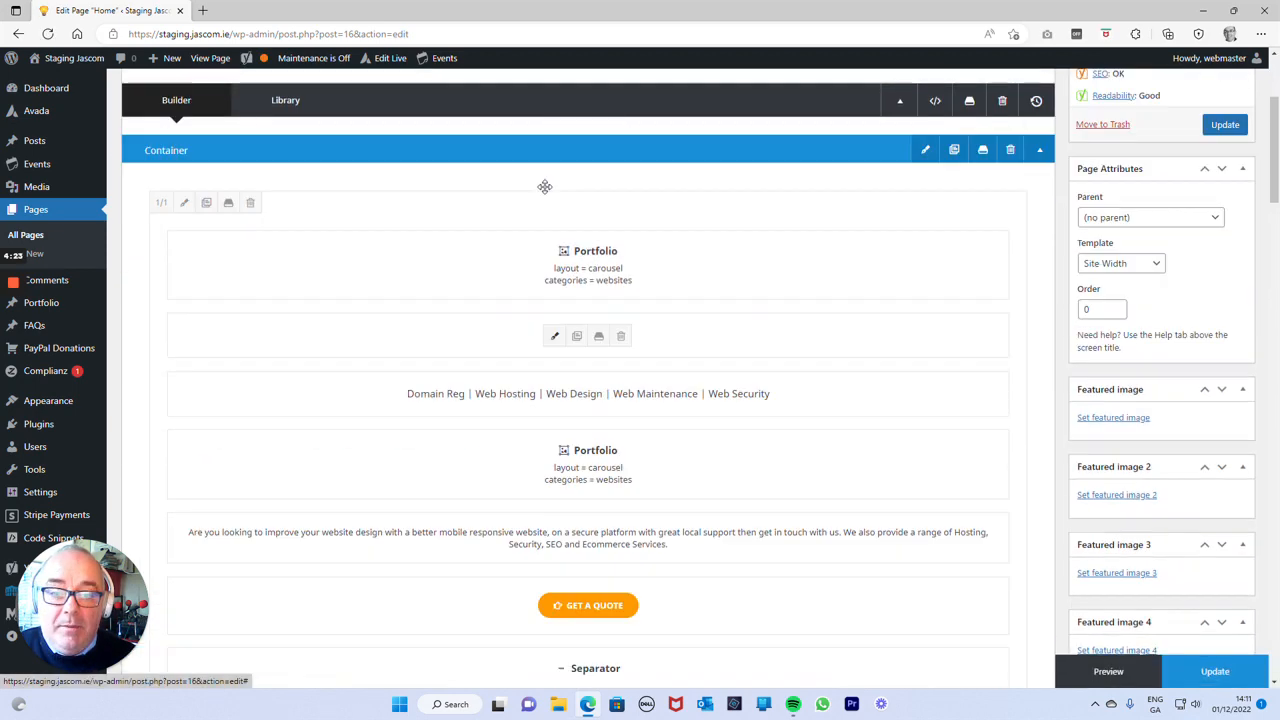
pyautogui.scroll(1, 544, 187)
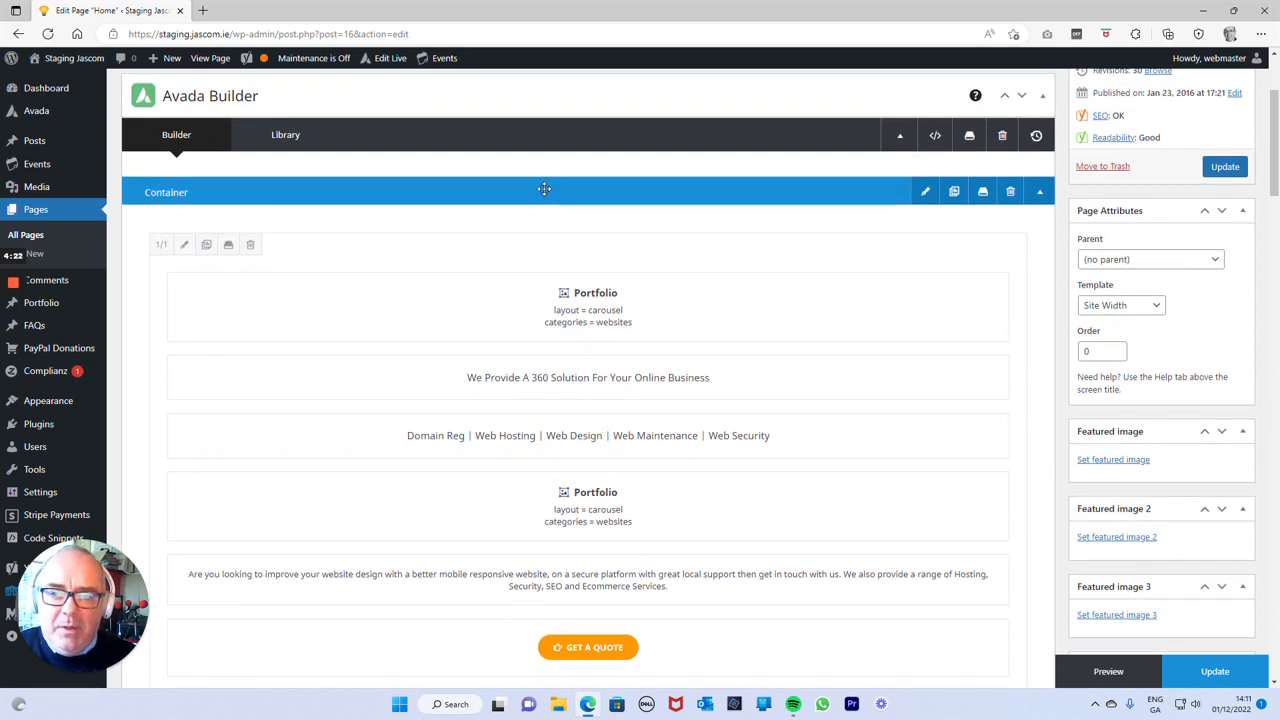
pyautogui.scroll(-2, 522, 192)
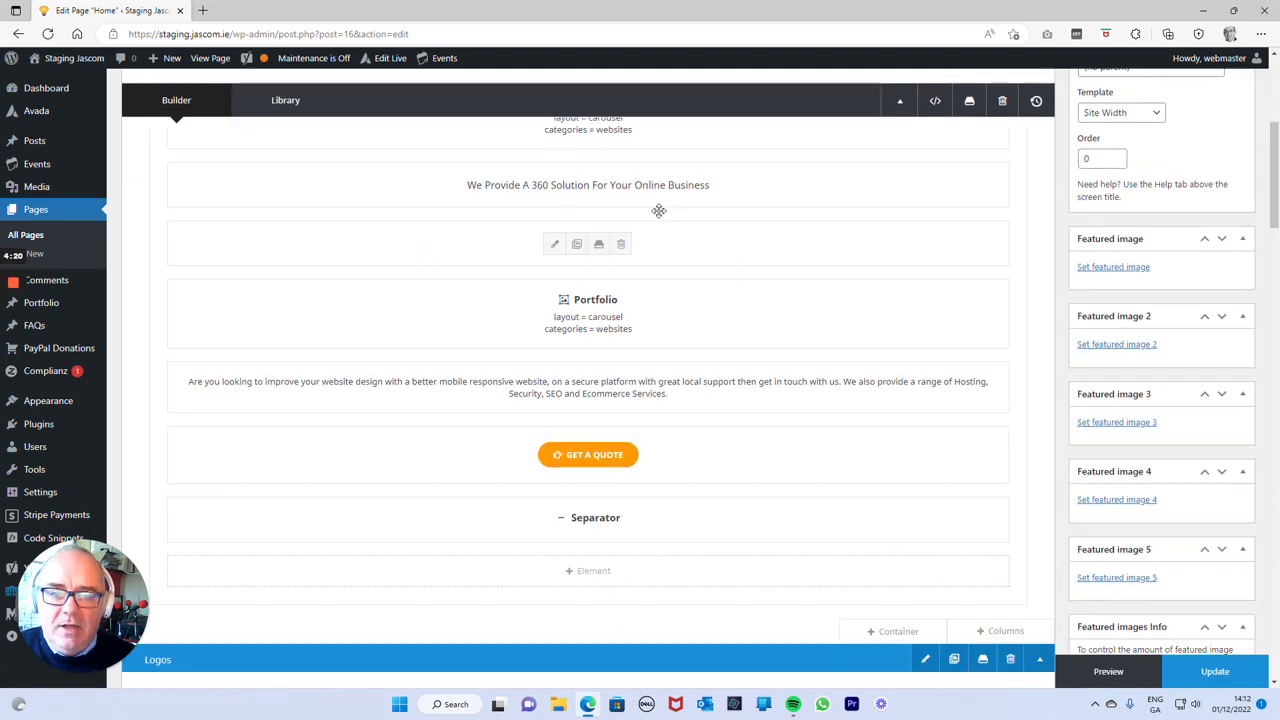
pyautogui.scroll(-6, 599, 407)
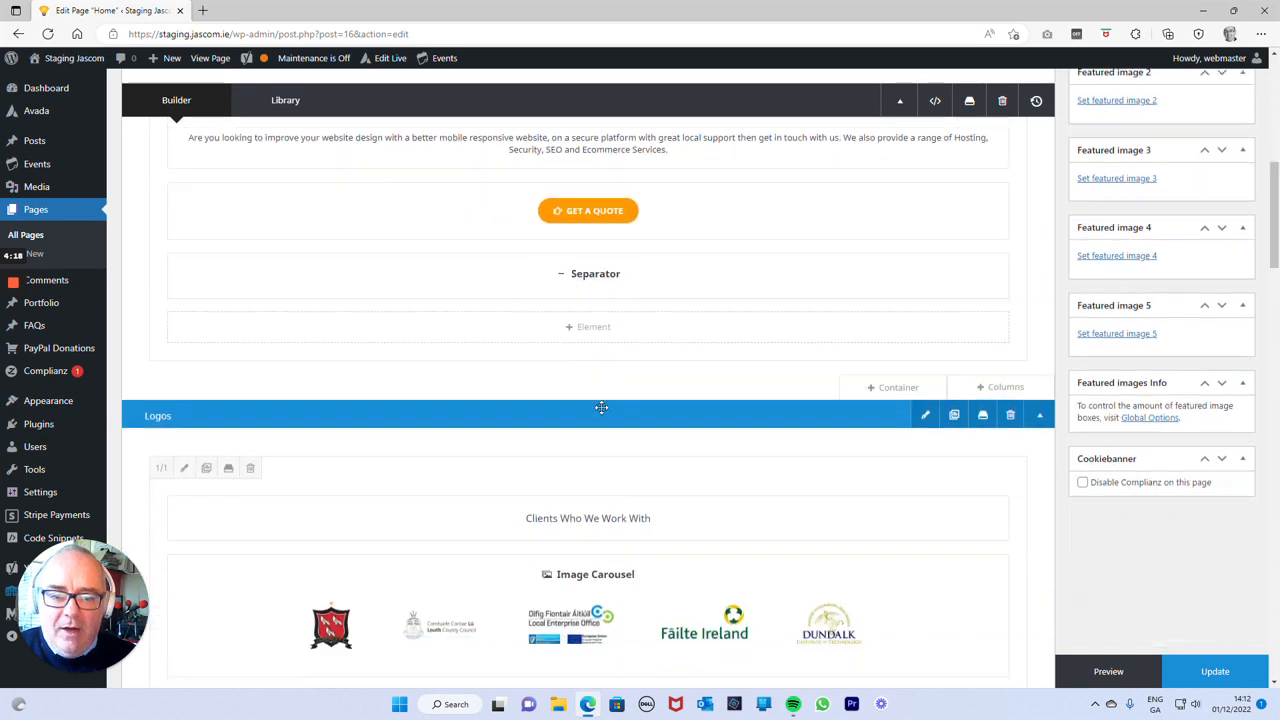
pyautogui.scroll(2, 602, 387)
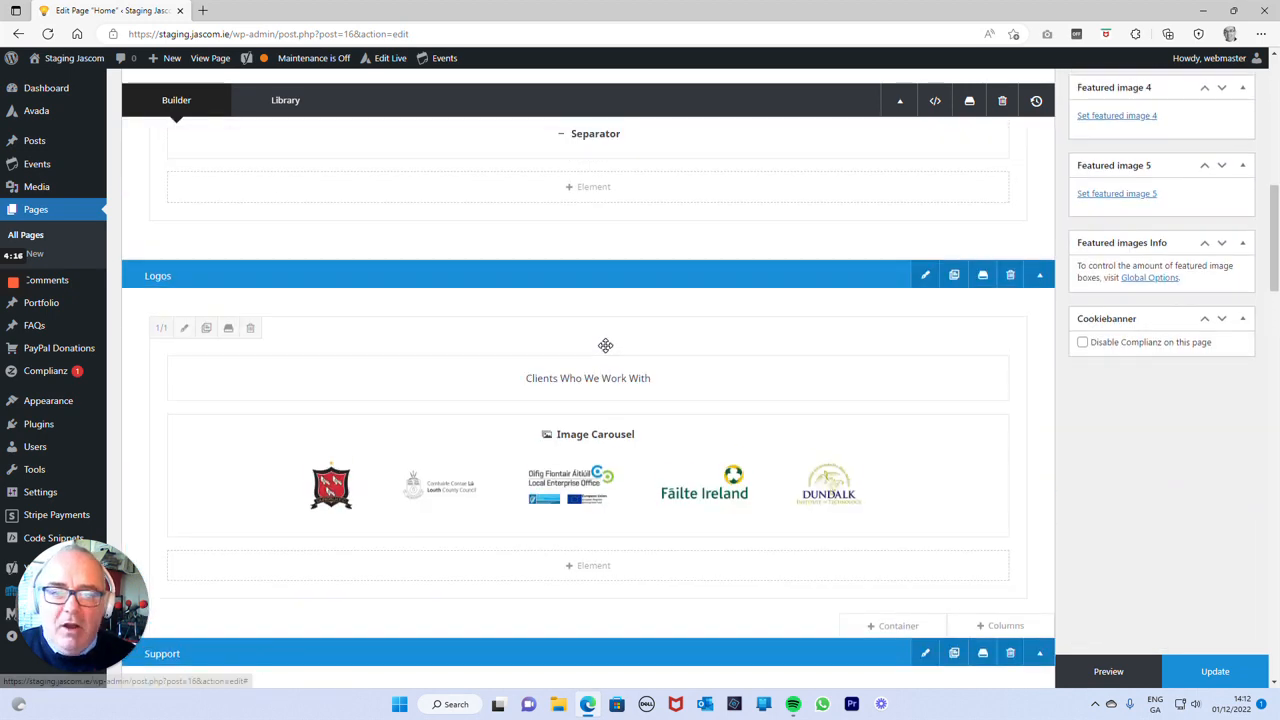
pyautogui.scroll(-6, 603, 372)
pyautogui.scroll(-2, 605, 345)
pyautogui.scroll(12, 605, 345)
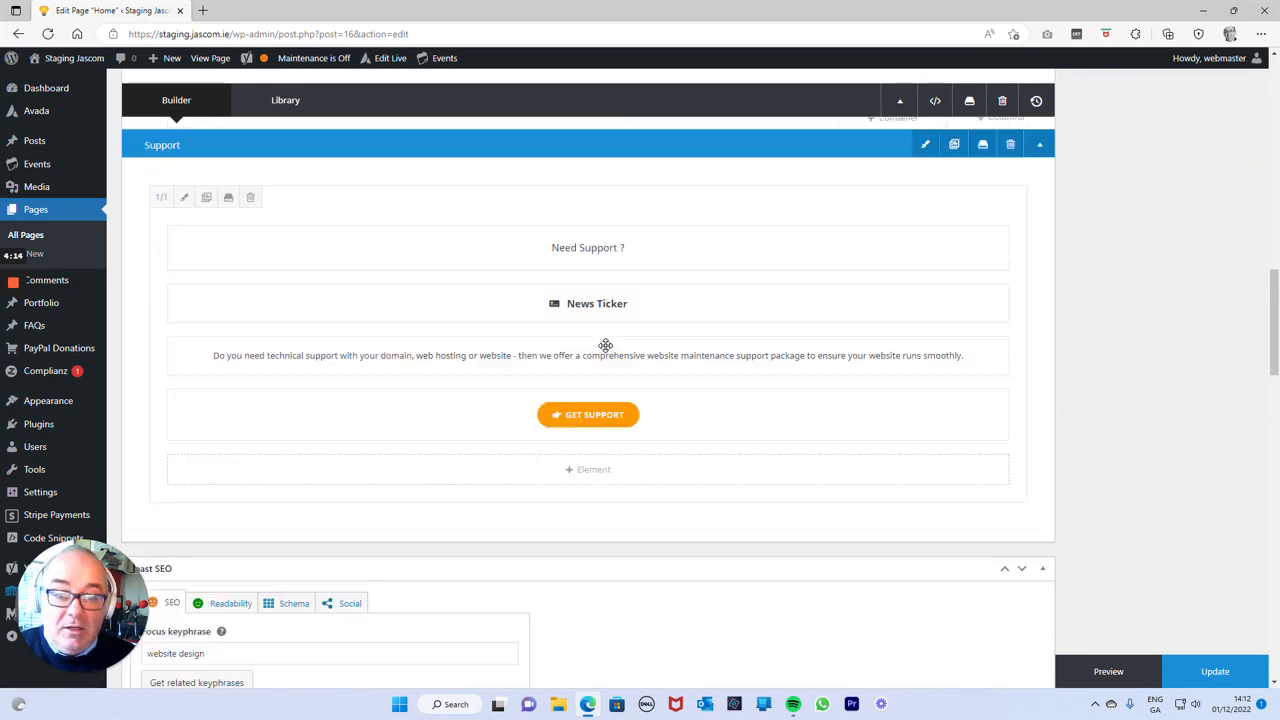
pyautogui.scroll(4, 605, 345)
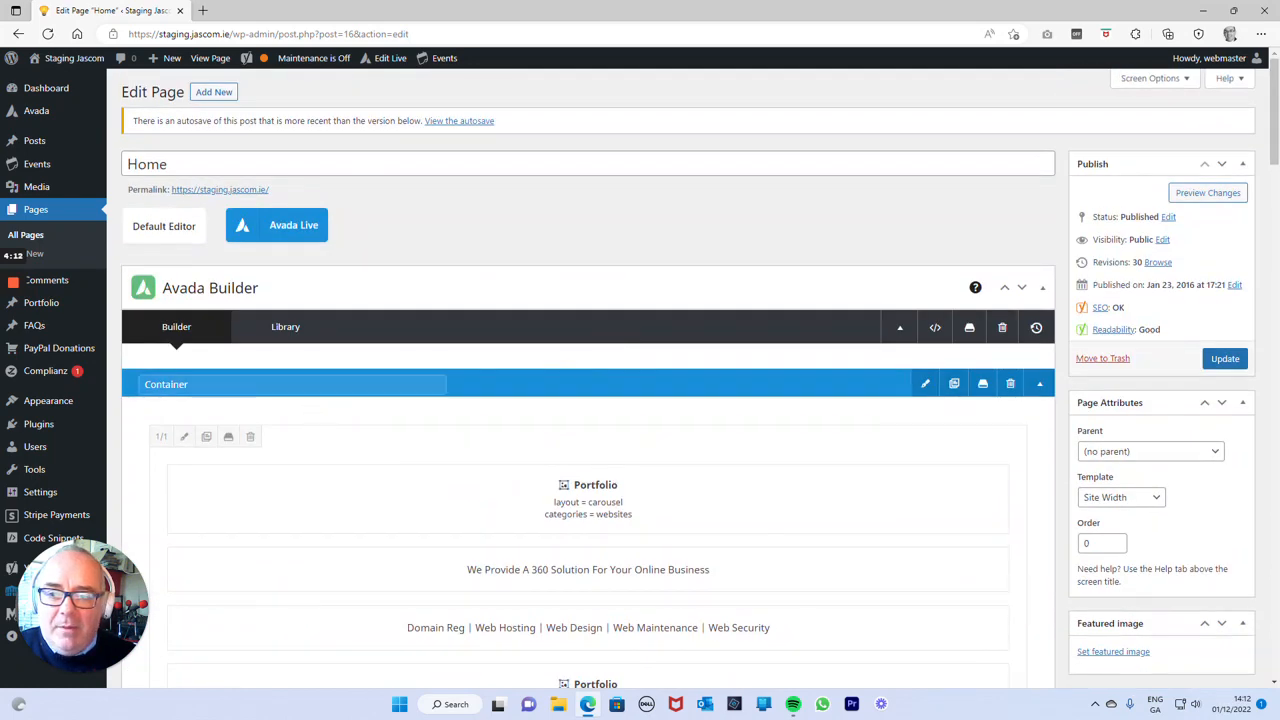
# Rename the first container of the Home page as Intro.
pyautogui.moveTo(188, 384); pyautogui.dragTo(118, 390)
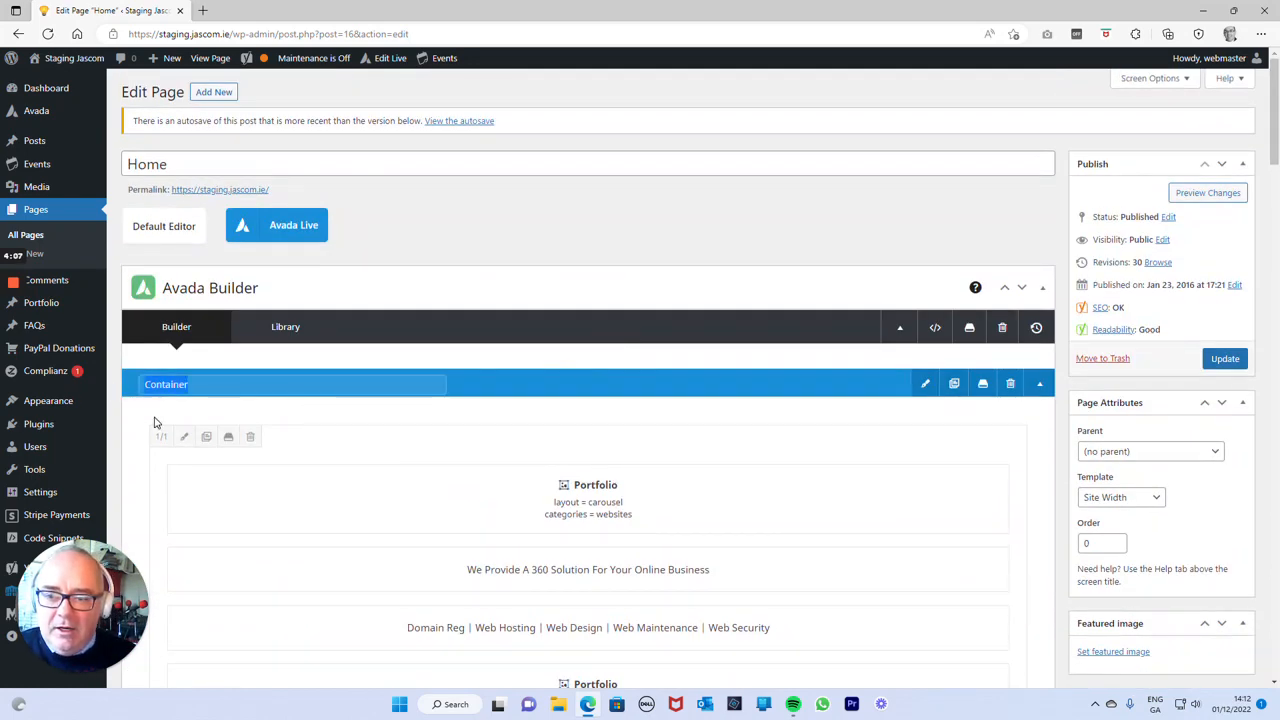
pyautogui.write('Intro')
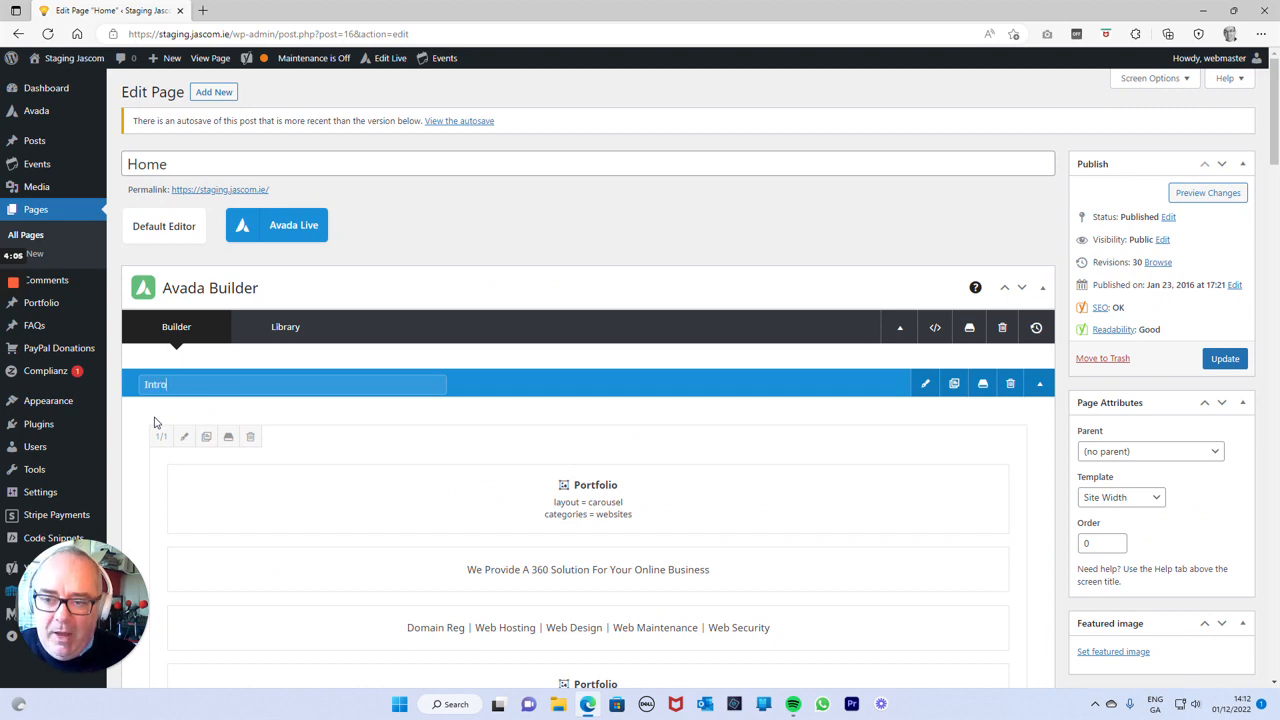
pyautogui.press('Return')
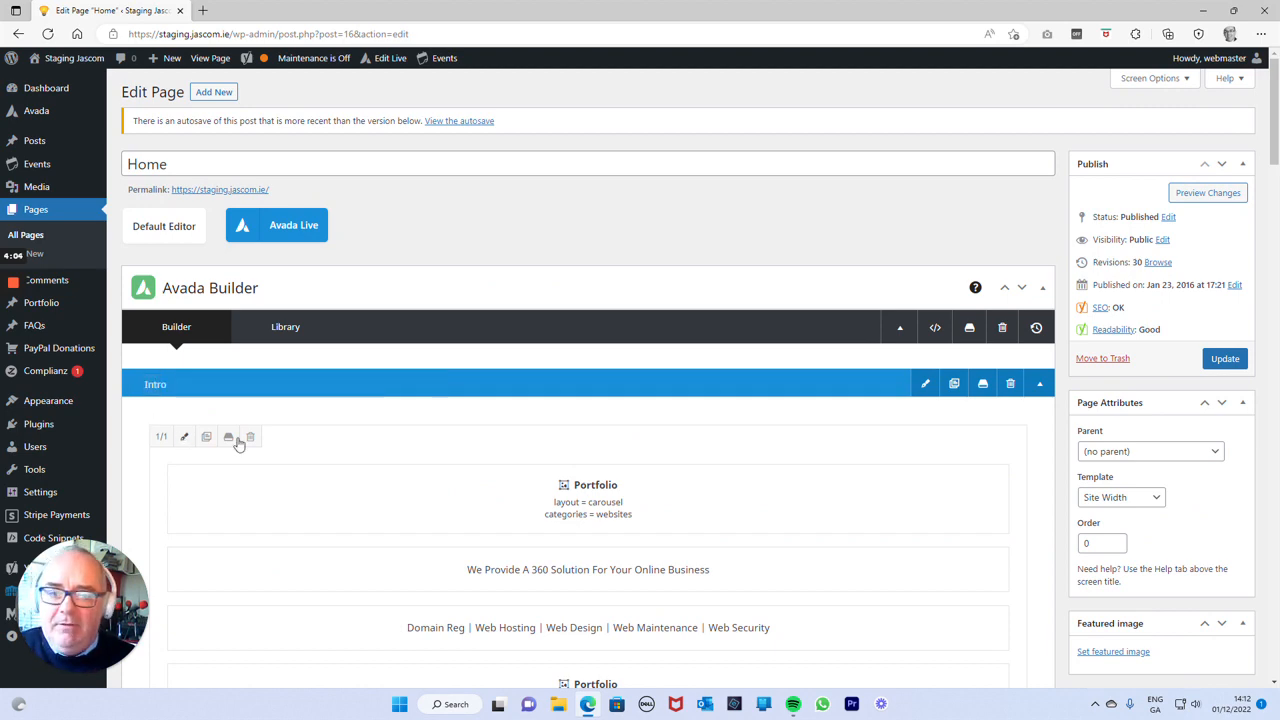
# Insert a single-column 1/1 container below the Support container and name it Special Offers.
pyautogui.scroll(-7, 450, 245)
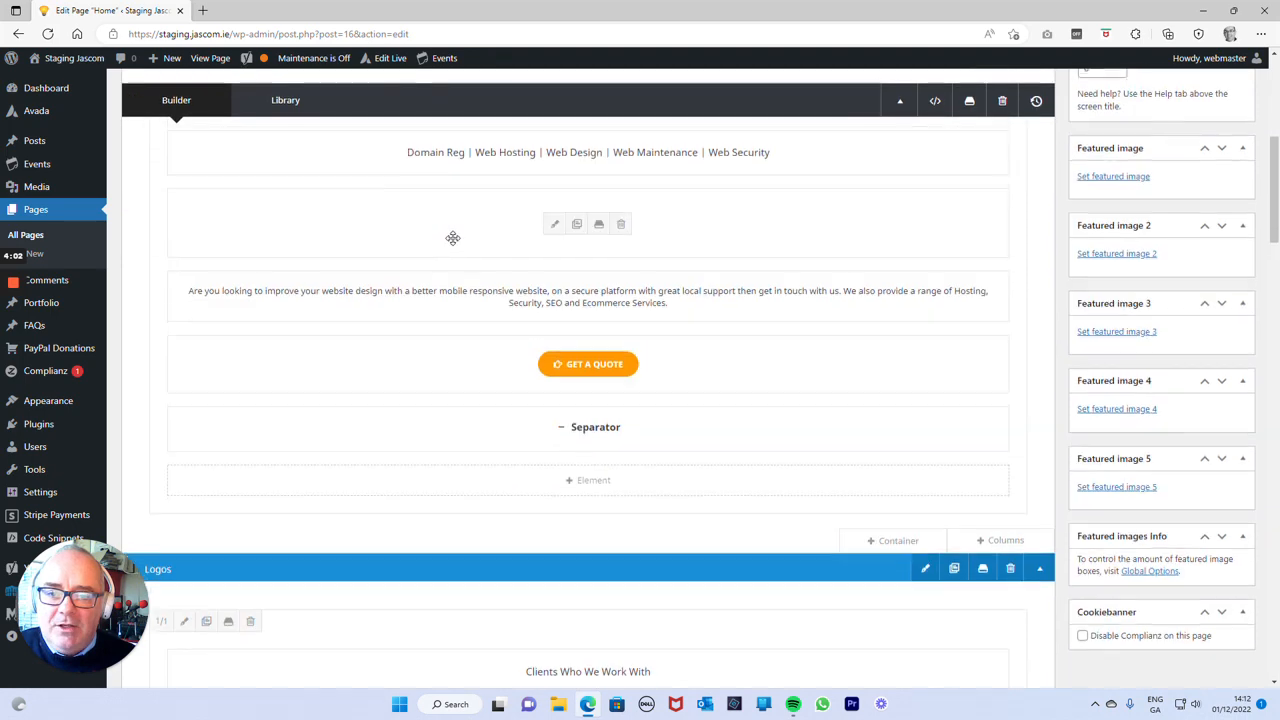
pyautogui.scroll(-2, 454, 248)
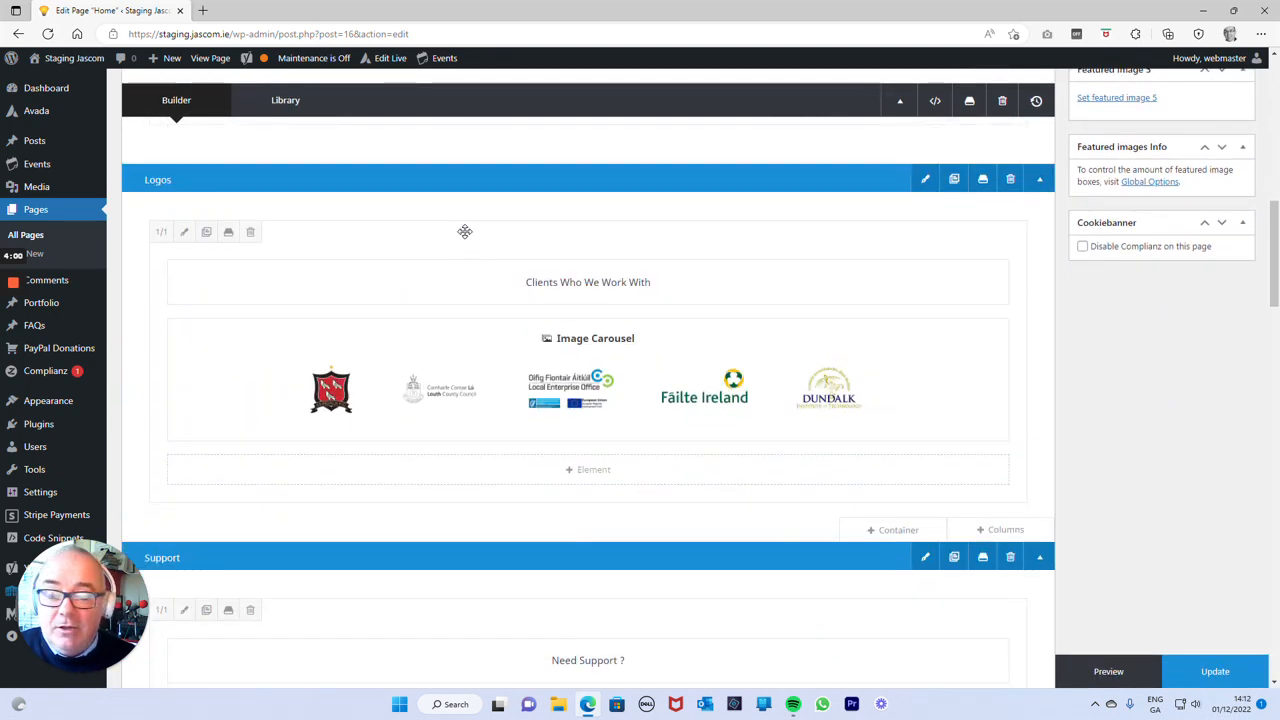
pyautogui.scroll(-2, 460, 230)
pyautogui.scroll(11, 460, 230)
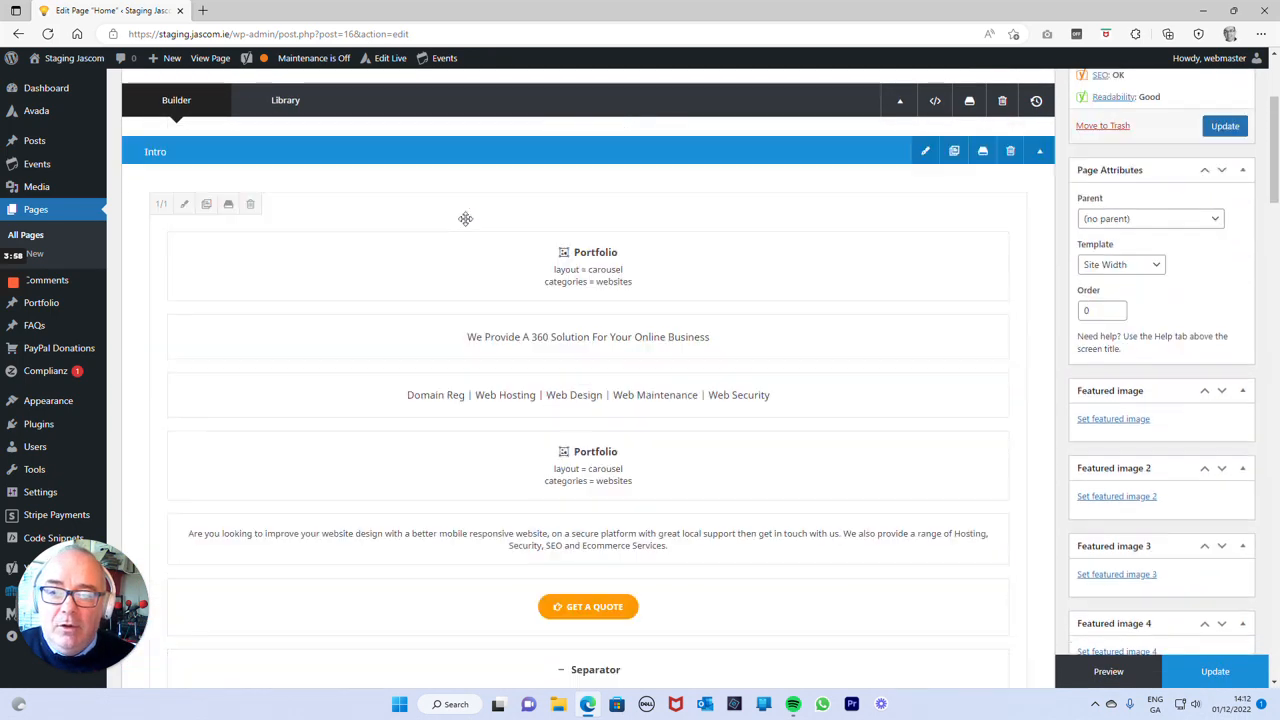
pyautogui.scroll(-15, 643, 257)
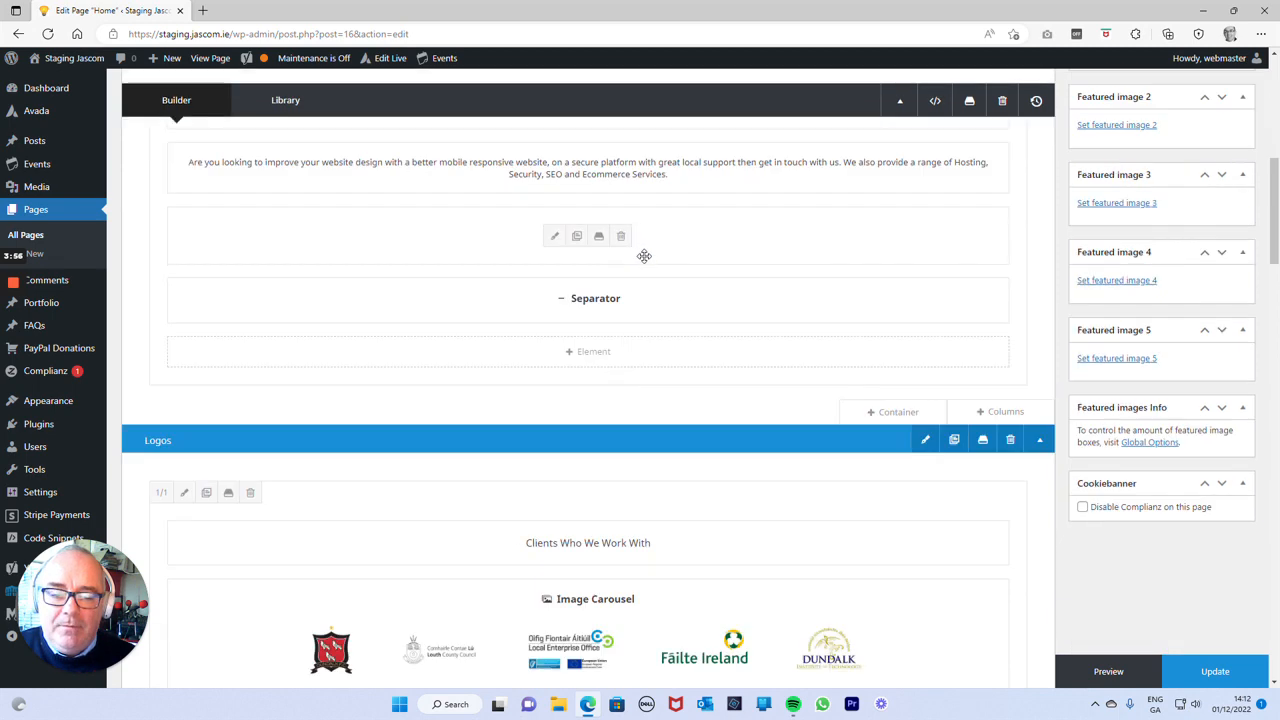
pyautogui.scroll(2, 800, 285)
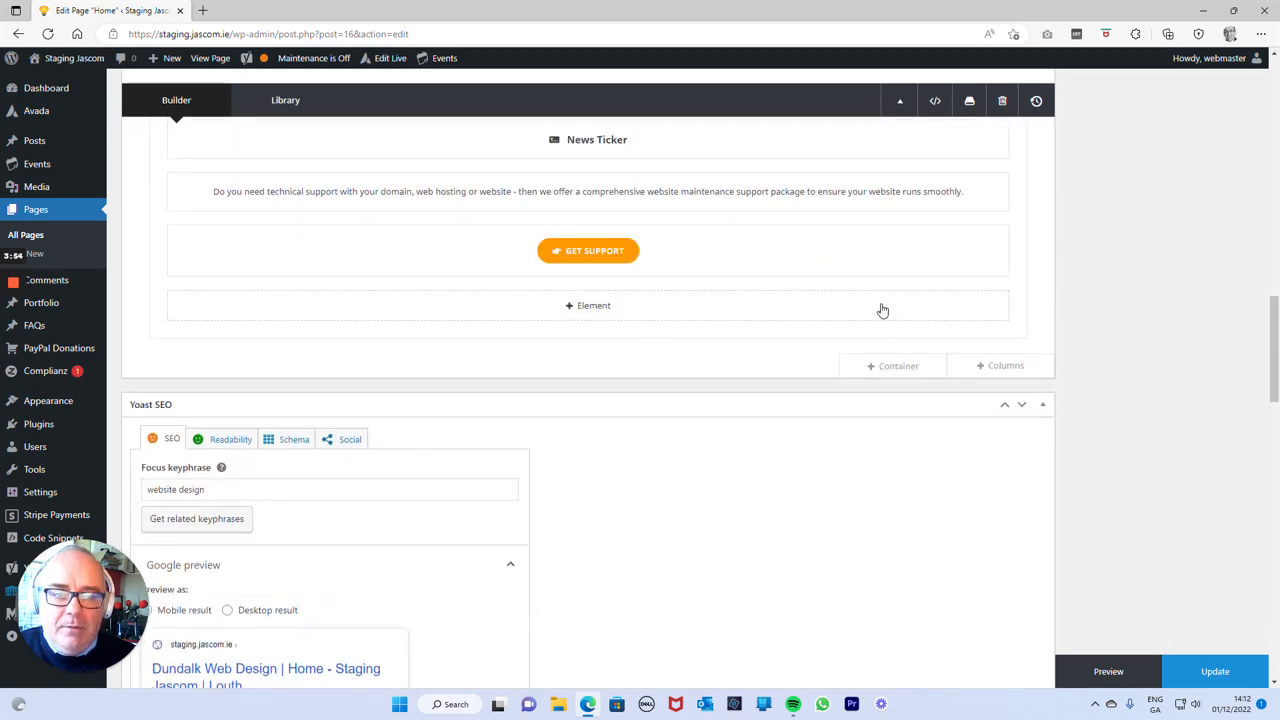
pyautogui.click(897, 366)
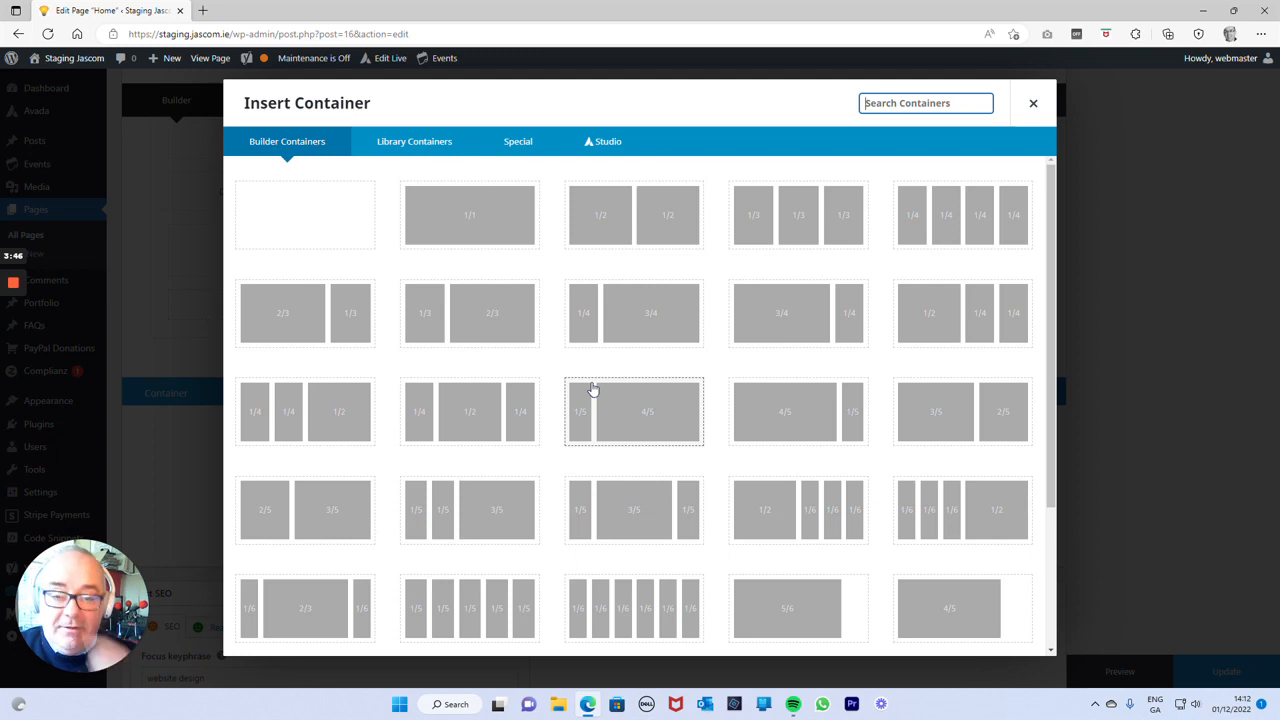
pyautogui.click(484, 222)
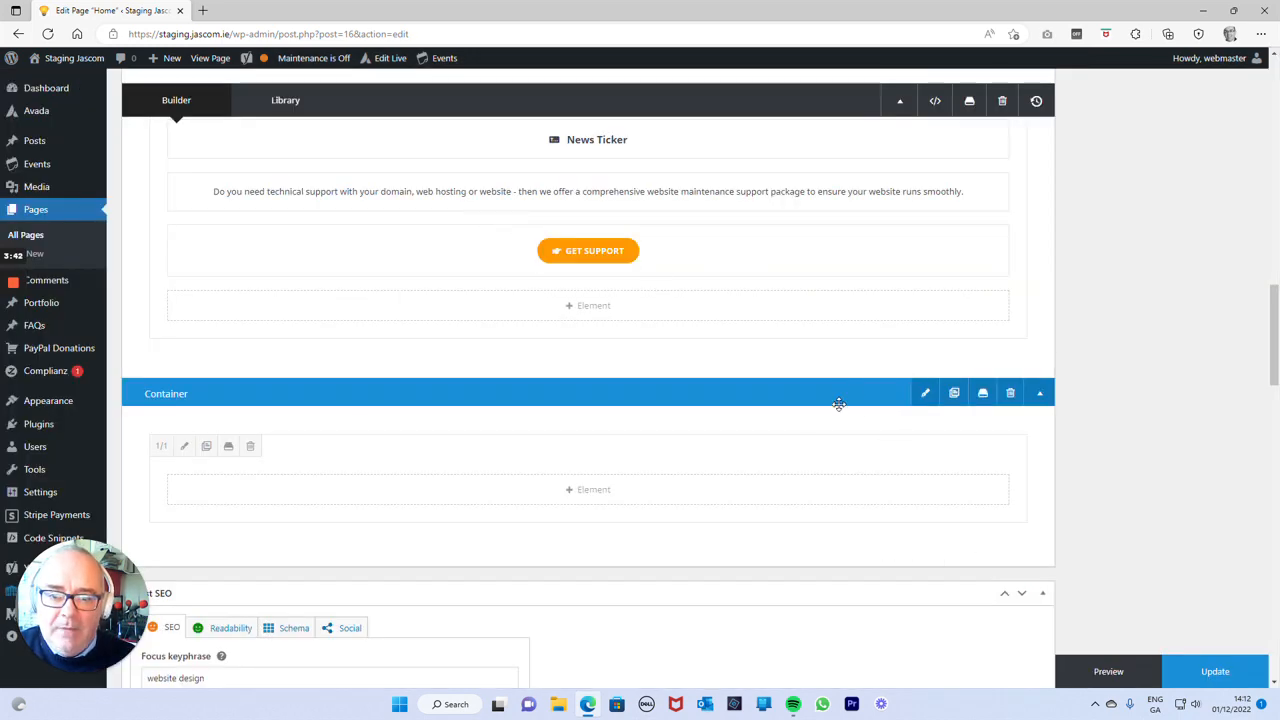
pyautogui.moveTo(190, 394); pyautogui.dragTo(128, 394)
pyautogui.write('Special Offers')
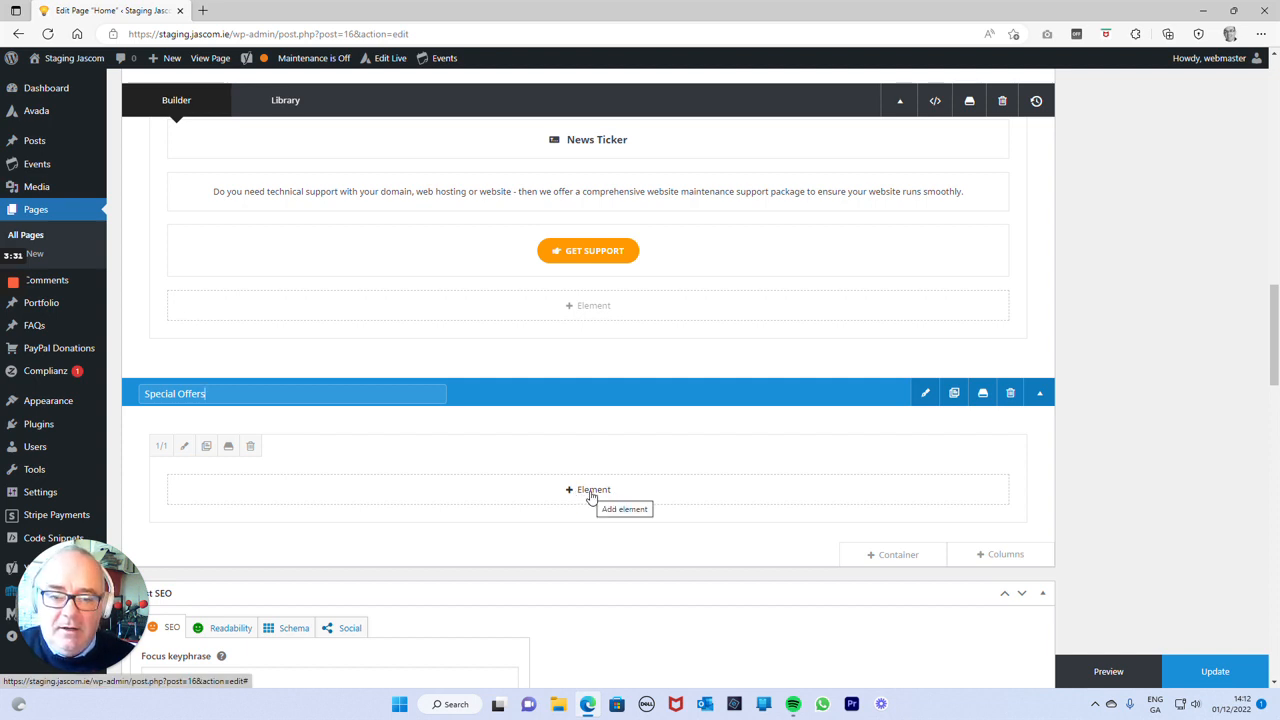
# Add a Title element to the Special Offers container with the text "Special Offers On Now".
pyautogui.click(590, 492)
pyautogui.scroll(-6, 651, 423)
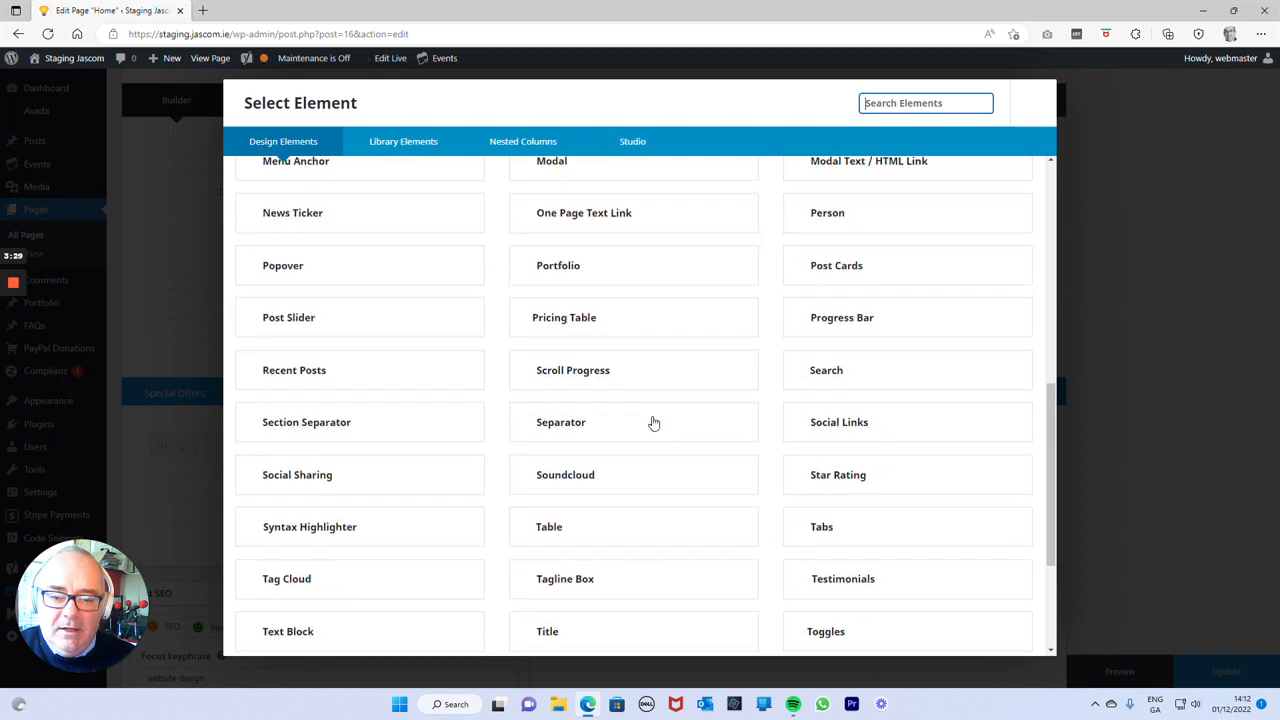
pyautogui.scroll(-3, 651, 423)
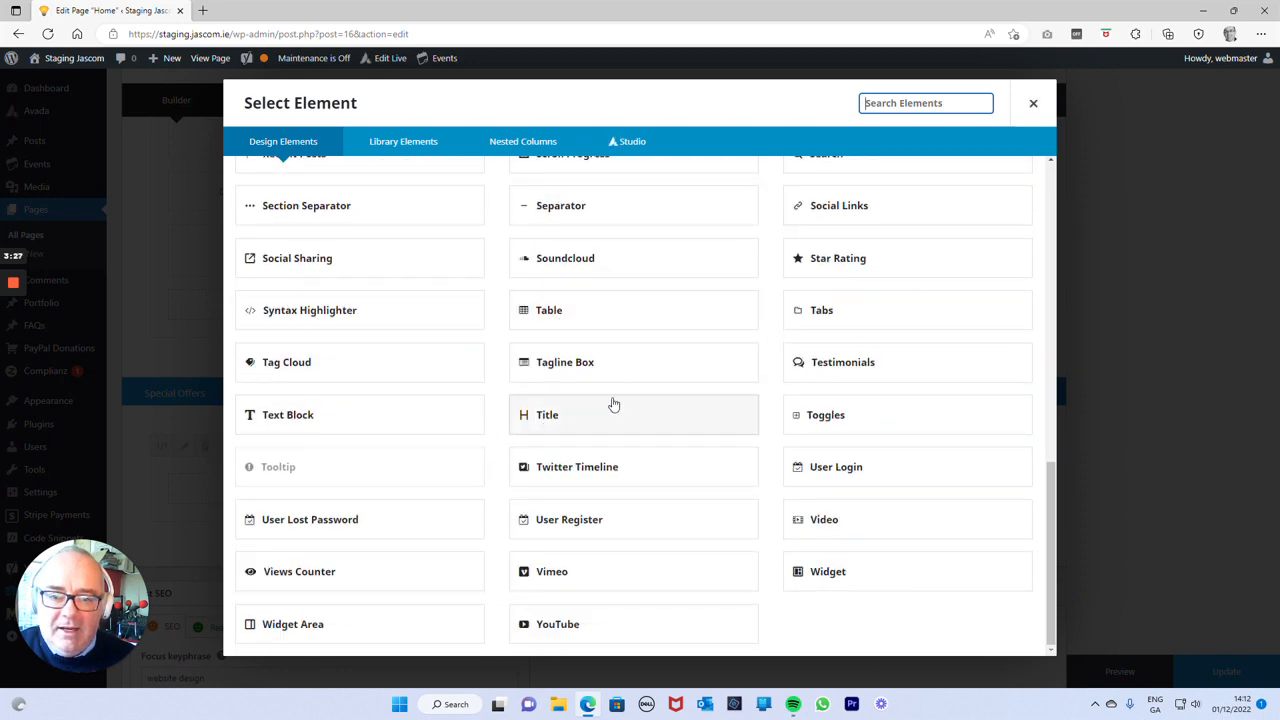
pyautogui.scroll(3, 706, 343)
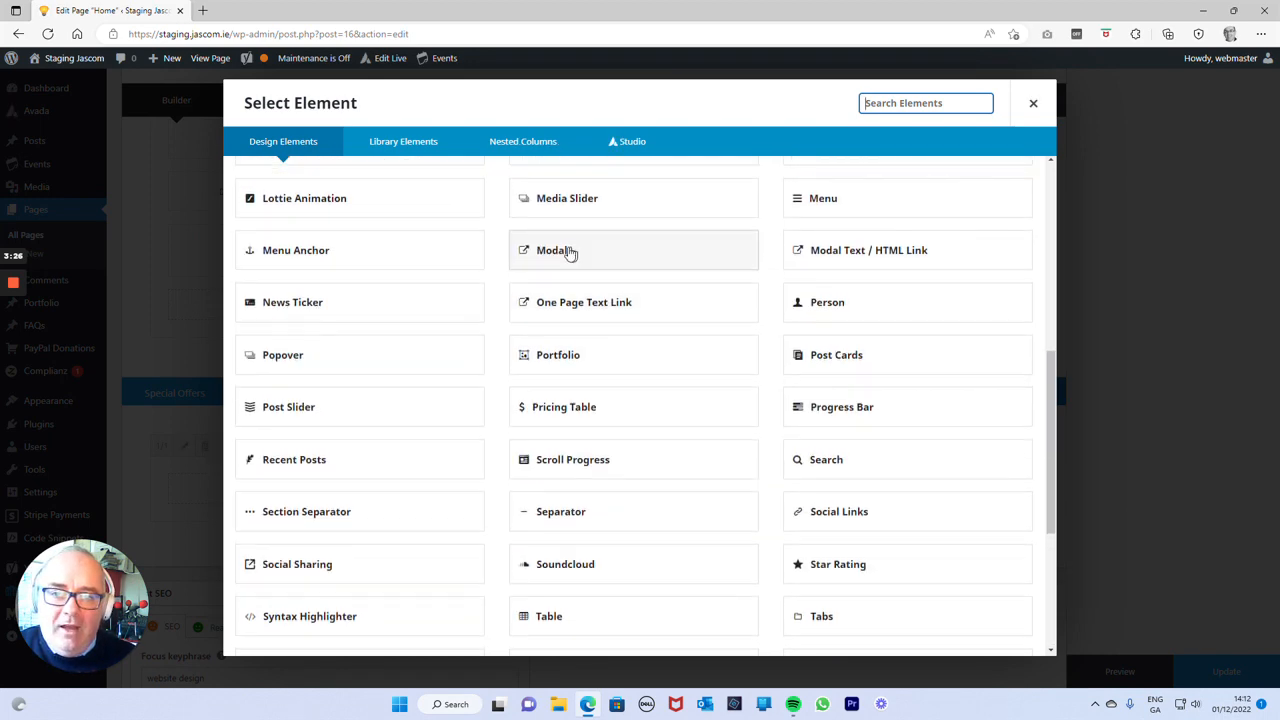
pyautogui.scroll(5, 460, 254)
pyautogui.scroll(-2, 468, 267)
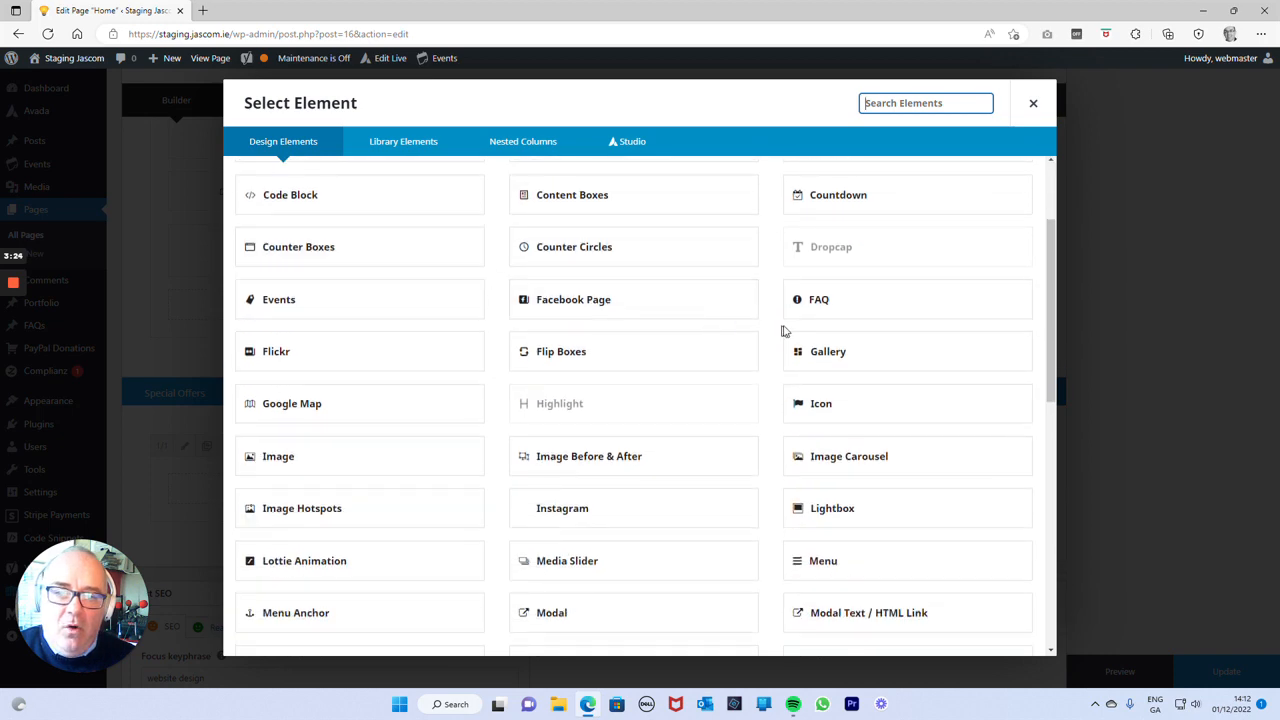
pyautogui.scroll(-5, 780, 330)
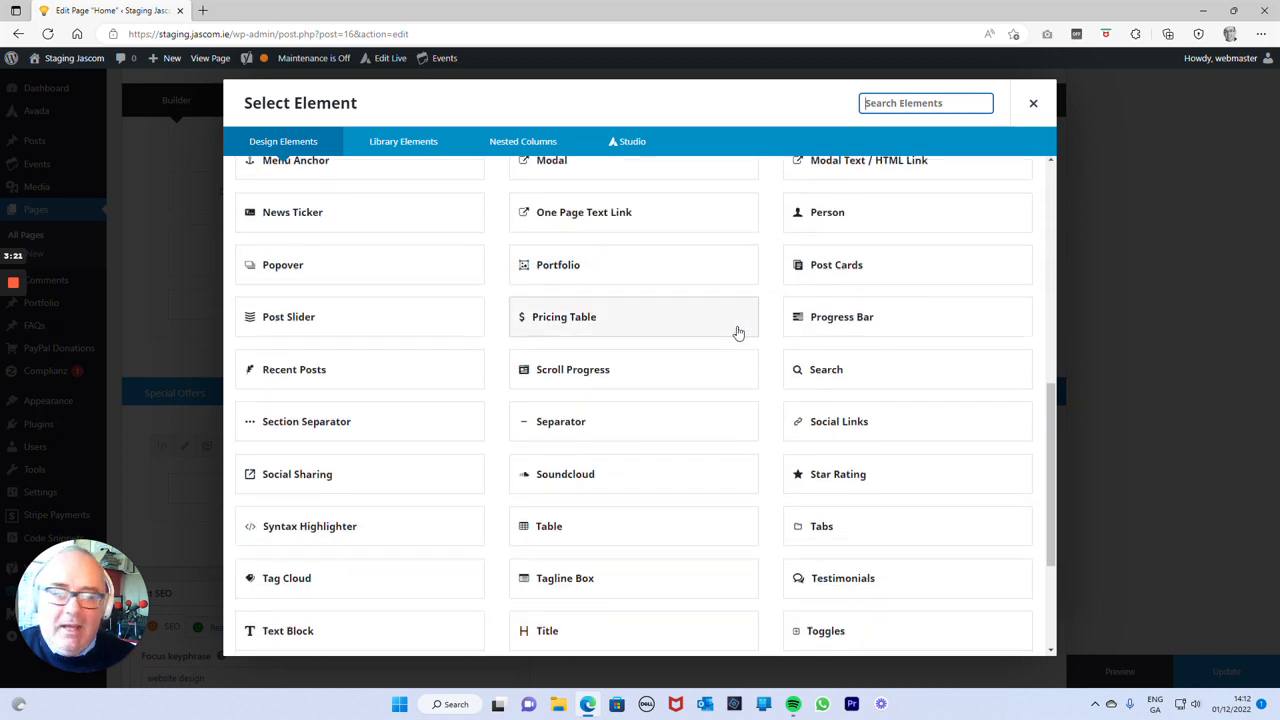
pyautogui.scroll(-3, 738, 332)
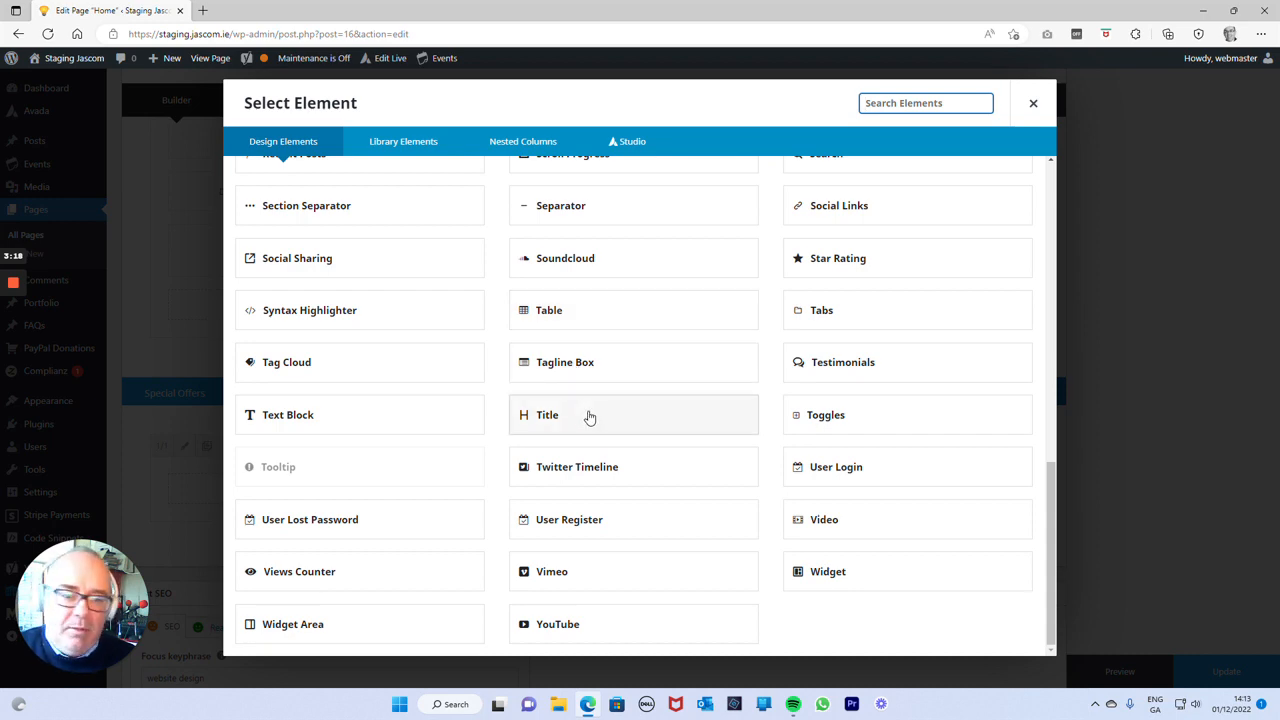
pyautogui.scroll(10, 643, 380)
pyautogui.scroll(-3, 644, 383)
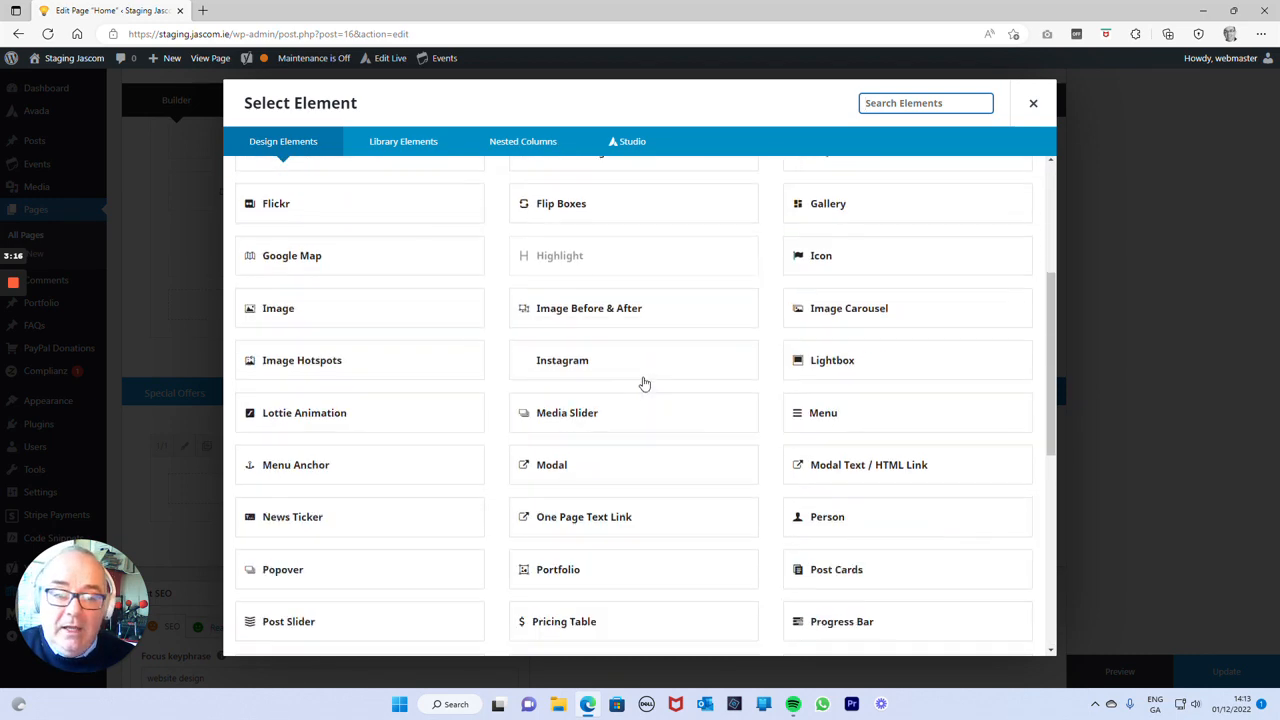
pyautogui.scroll(-5, 644, 383)
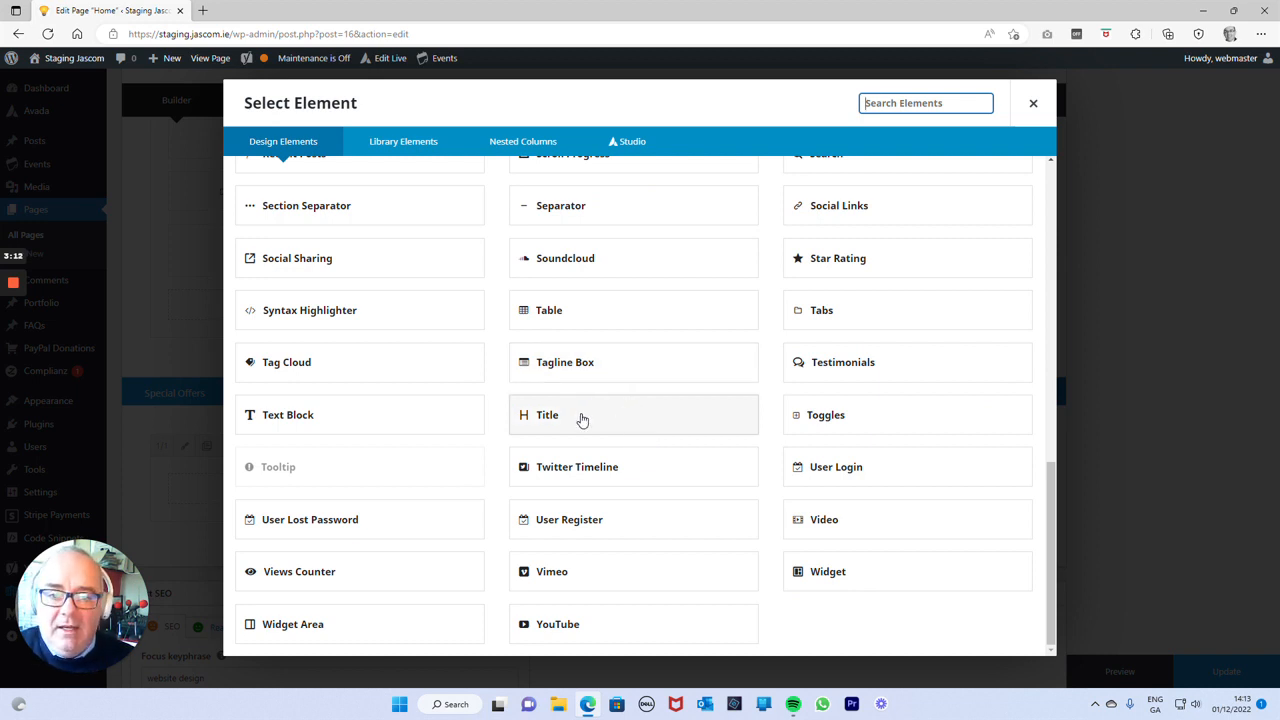
pyautogui.click(636, 425)
pyautogui.click(252, 434)
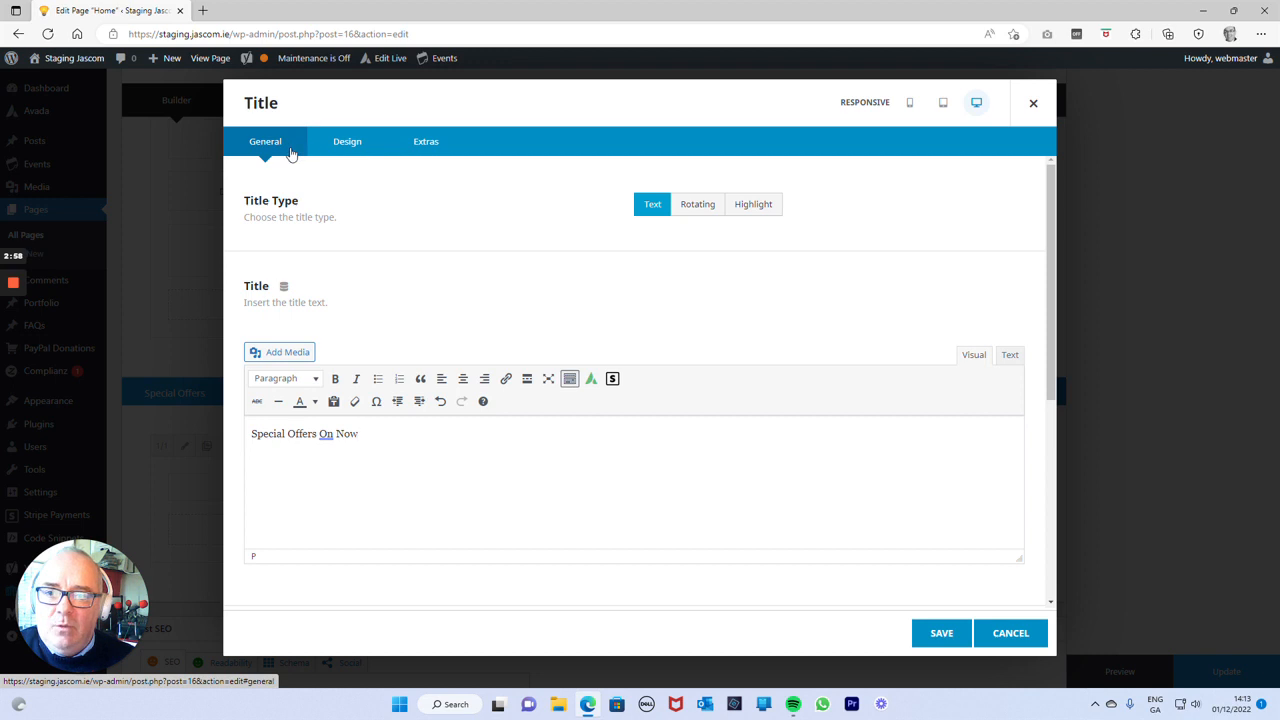
# Set the alignment of the "Special Offers On Now" title to Center and save the element.
pyautogui.click(356, 147)
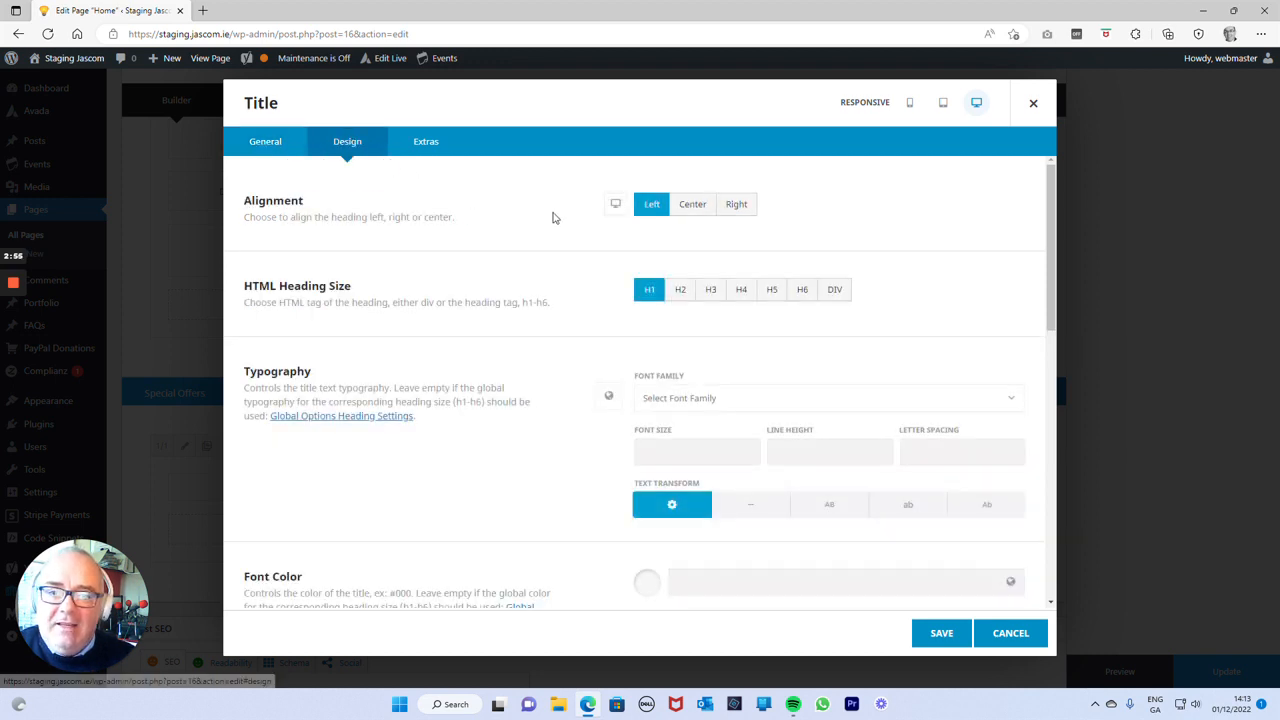
pyautogui.click(693, 210)
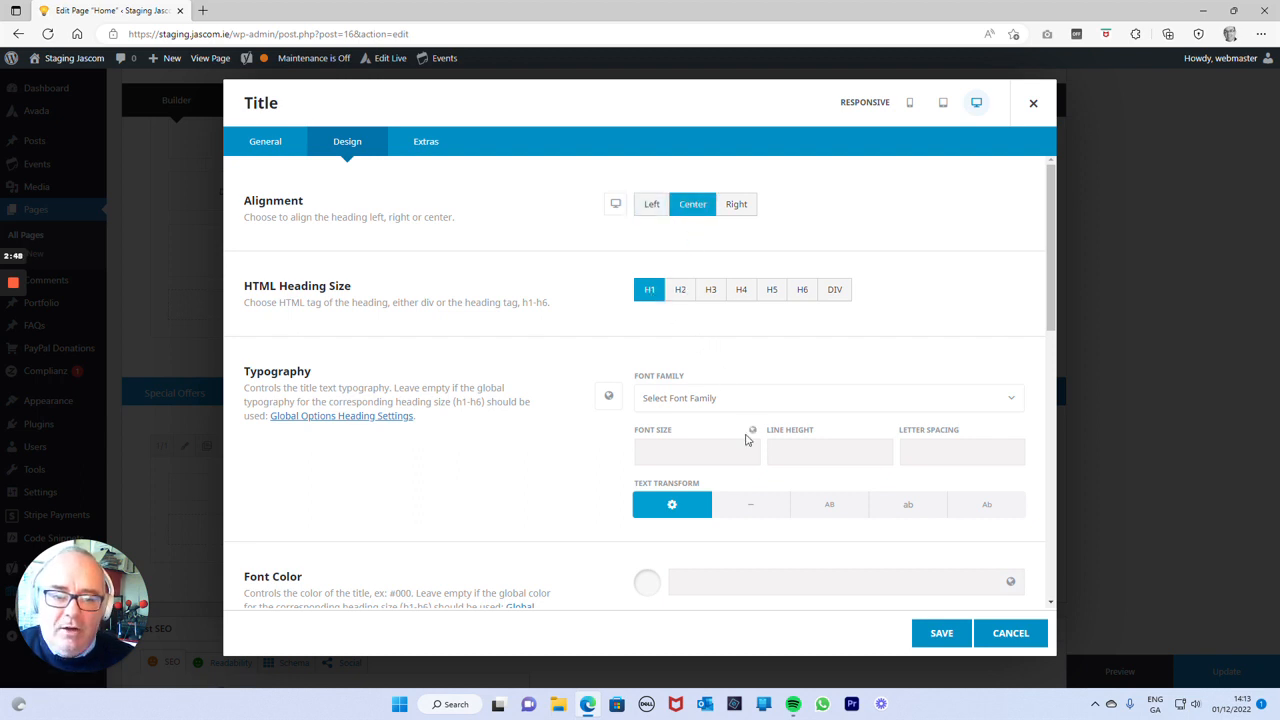
pyautogui.scroll(-1, 676, 345)
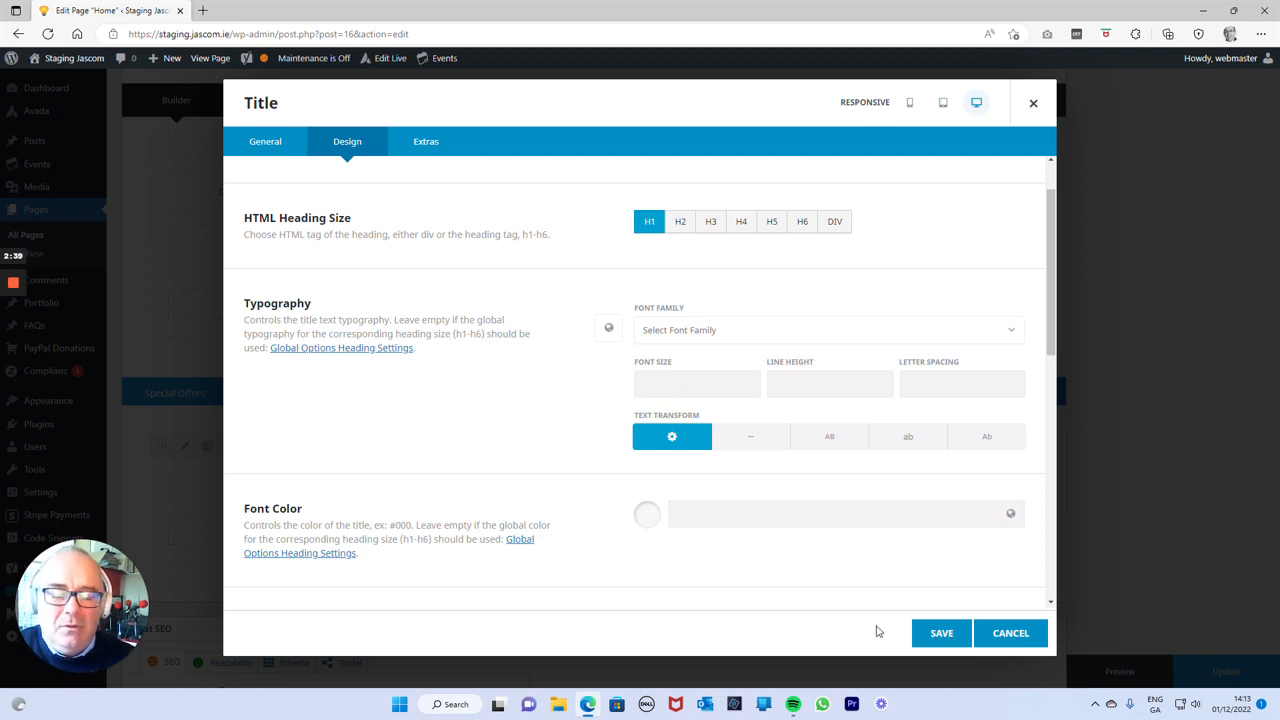
pyautogui.click(940, 633)
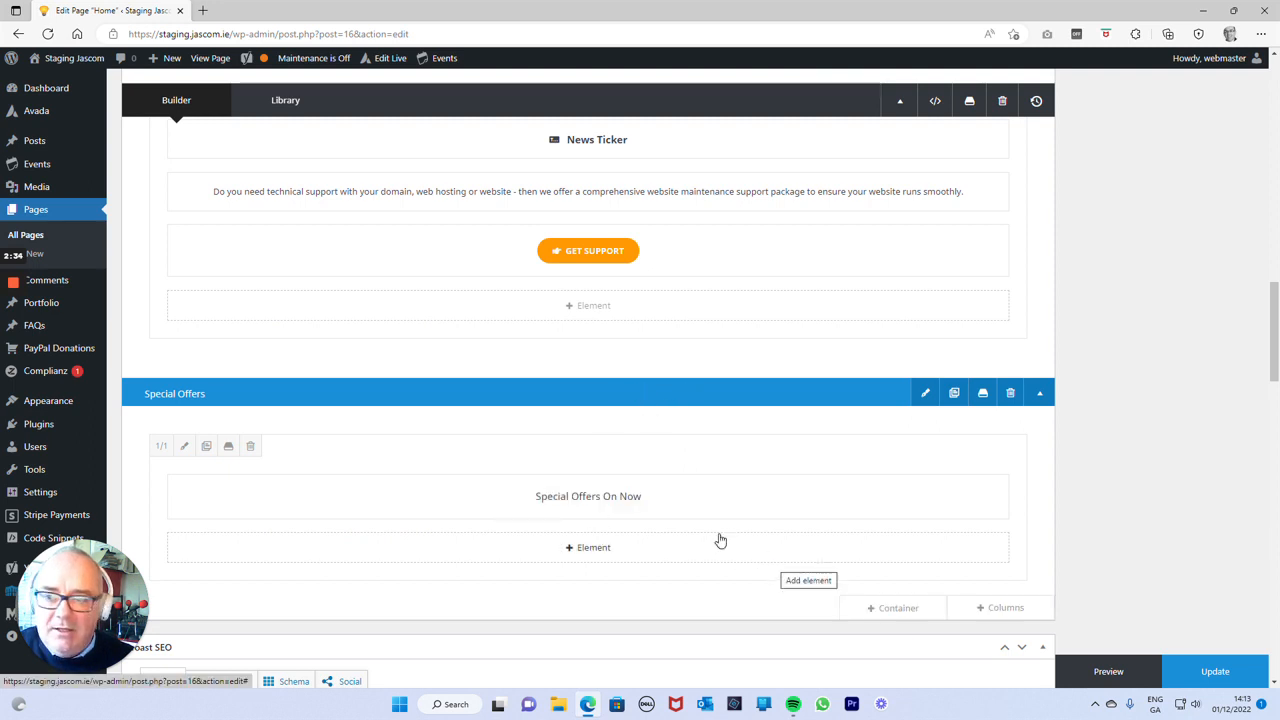
# Add a Text Block below the title with the lines "sadfljkhasgdflkjh sakjd fjhs adkljf kjsadf", "sadfjkhgsald kjflksajdhfkljh lskdjfh sdf" and "lkasdhflk jhsadkljfh kjsadh fkjsadf".
pyautogui.click(600, 552)
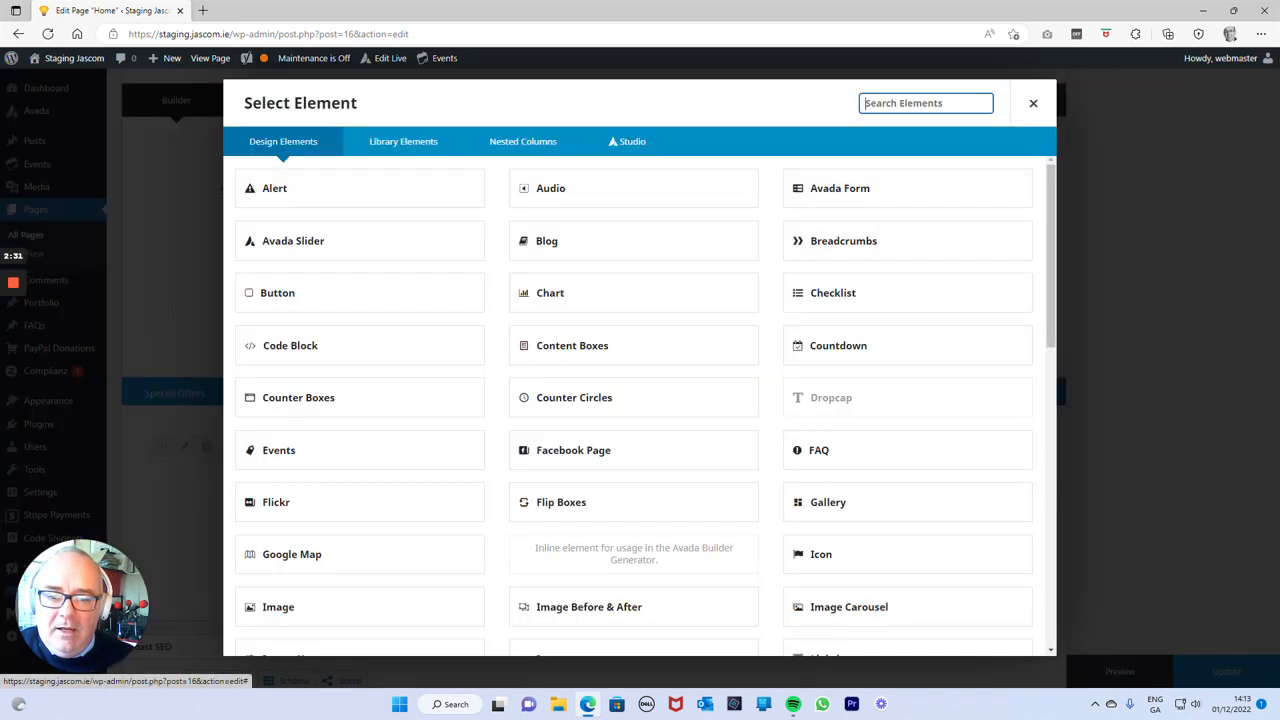
pyautogui.scroll(-4, 450, 457)
pyautogui.scroll(-4, 450, 456)
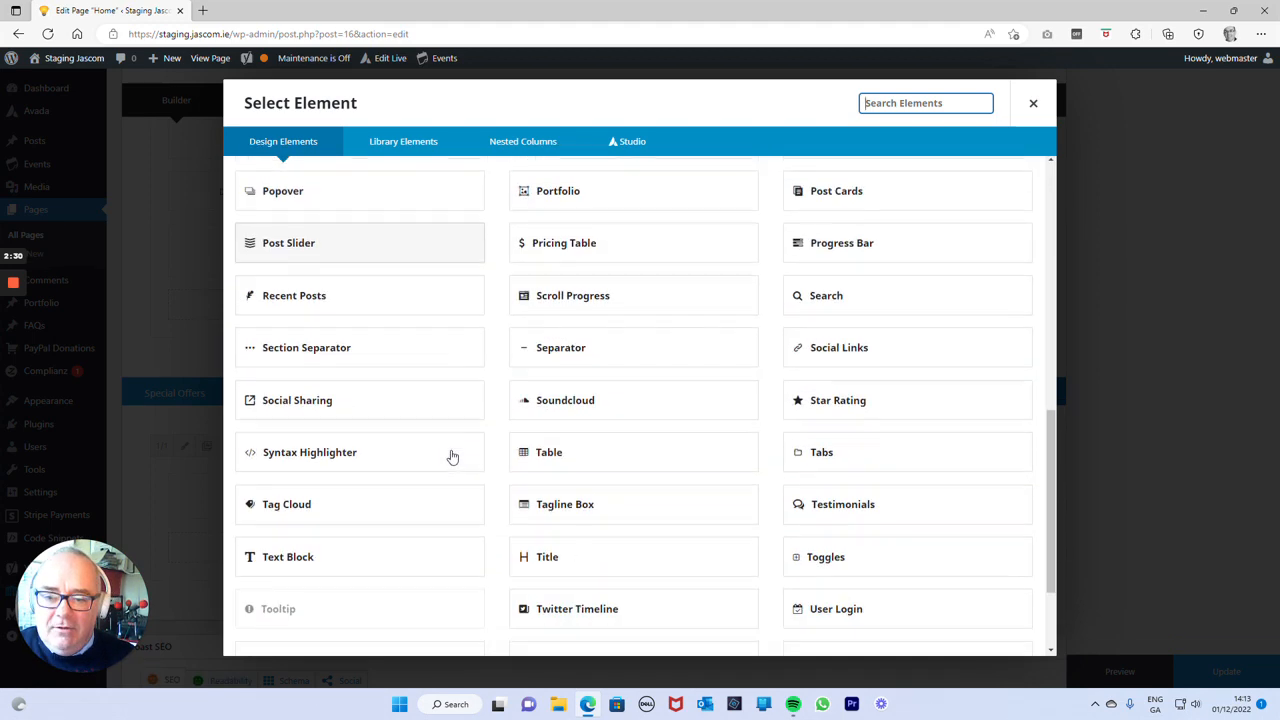
pyautogui.click(380, 566)
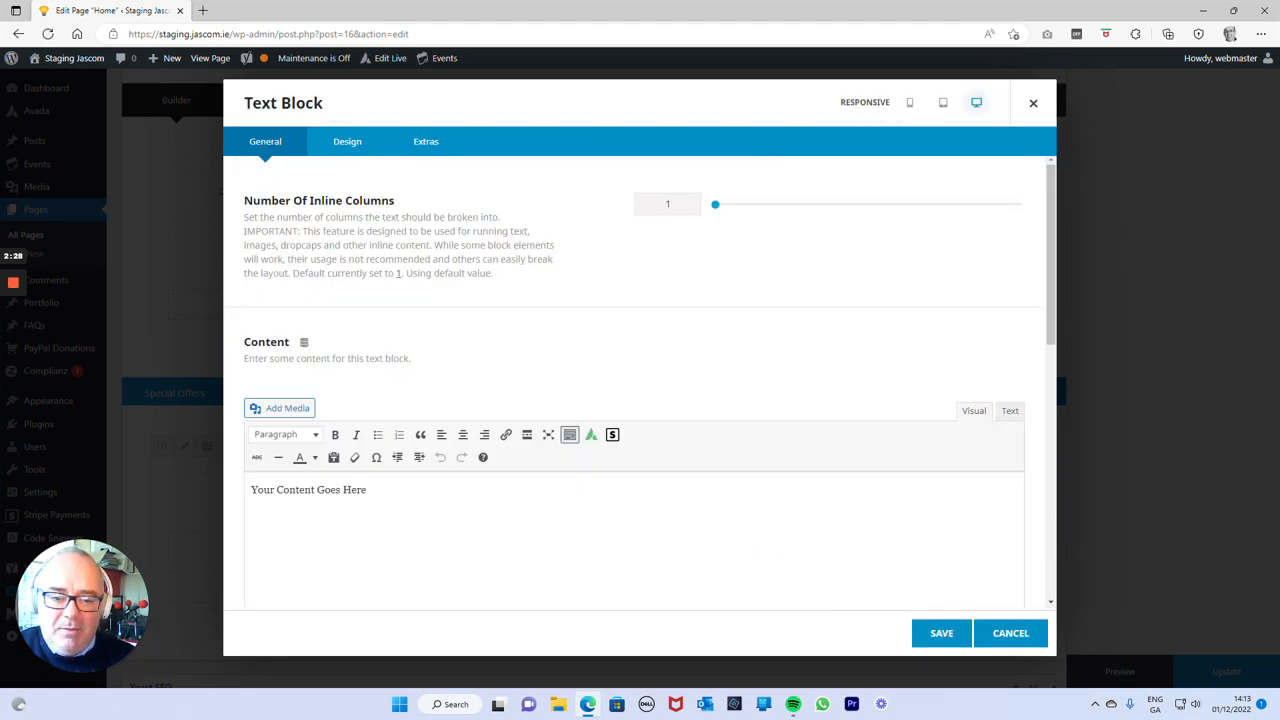
pyautogui.hotkey('ctrl', 'a')
pyautogui.write('sadfljkhasgdflkjh sakjd fjhs adkljf kjsad')
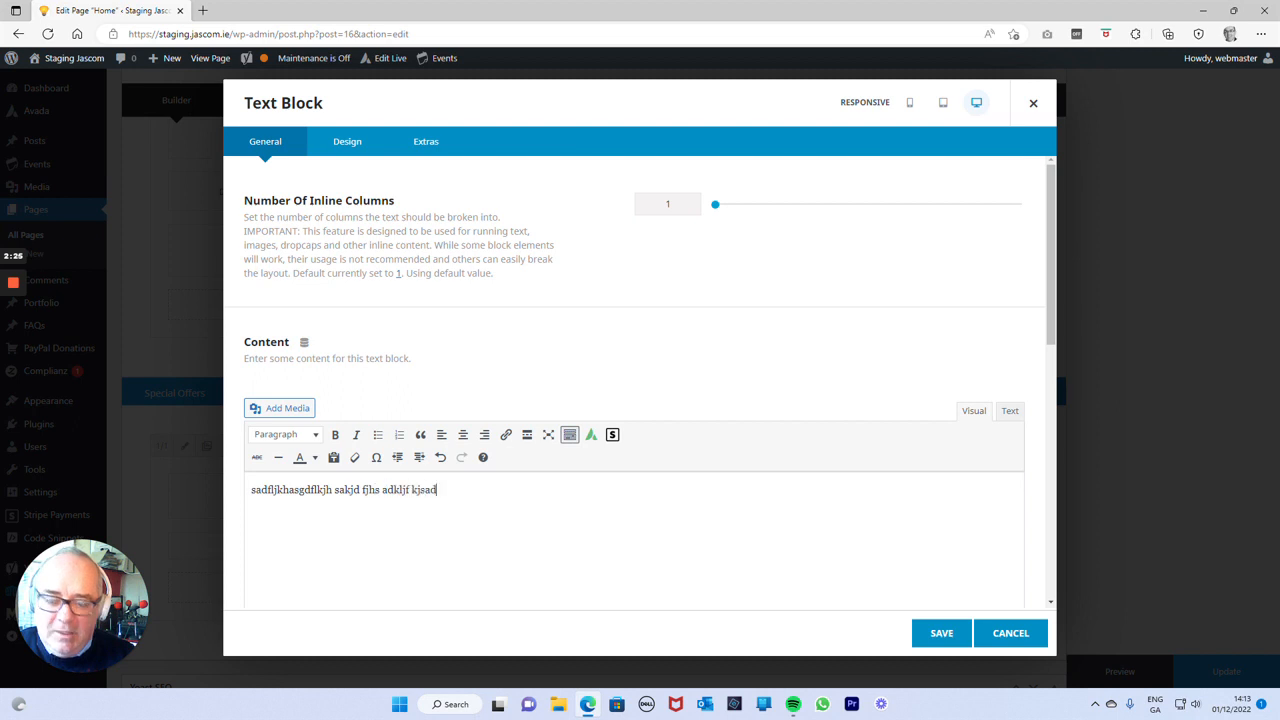
pyautogui.write('f sadfjkhgsald kjflksajdhfkljh lskdjfh sdf ')
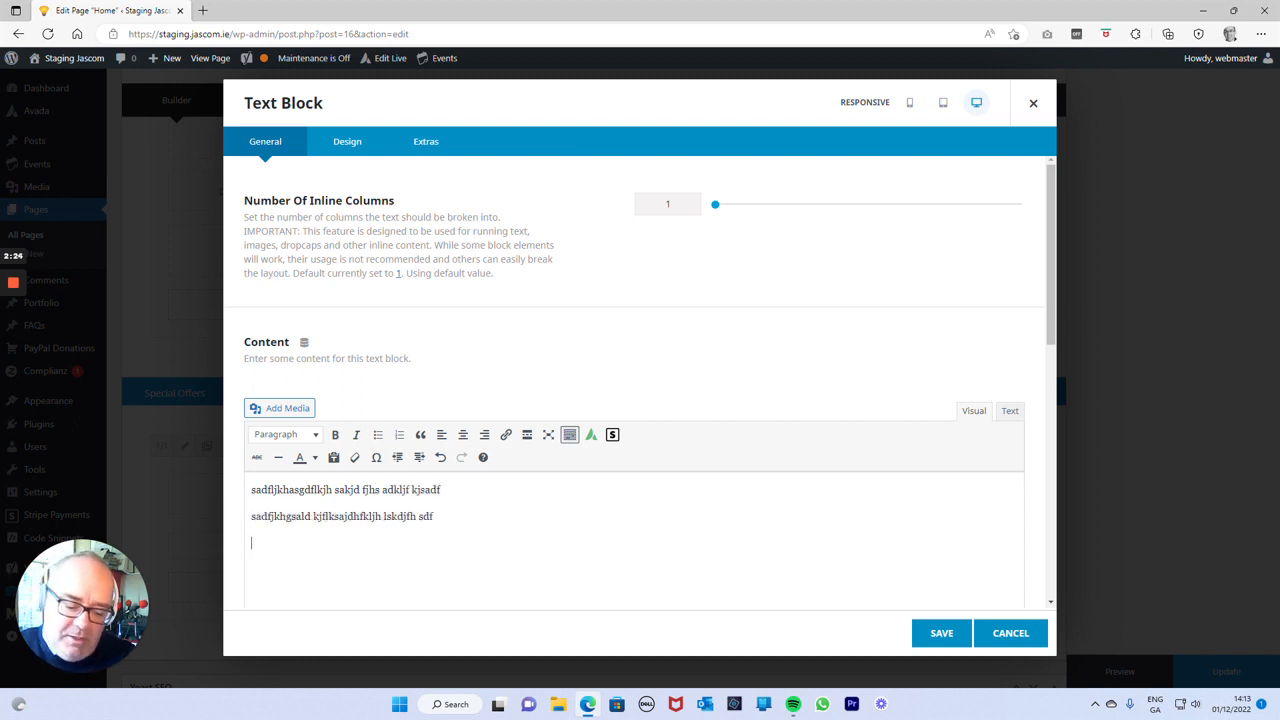
pyautogui.write('lkasdhflk jhsadkljfh kjsadh fkjsadf')
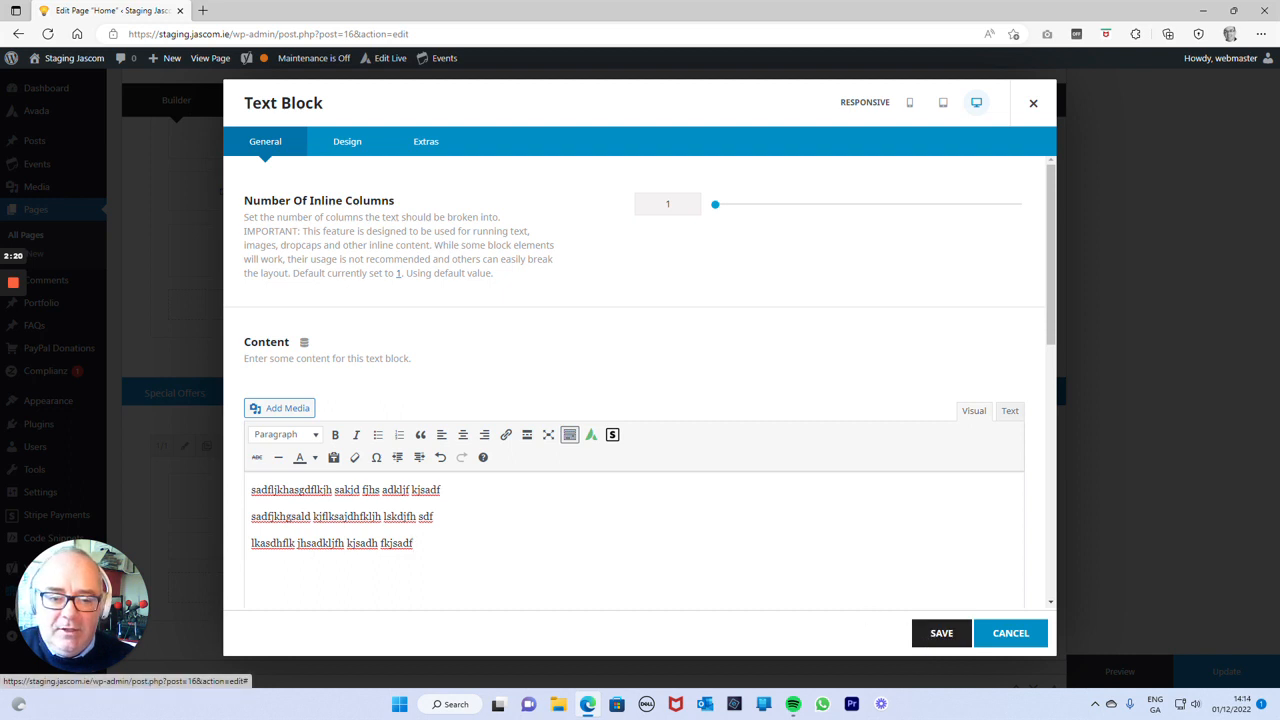
# Center-align all three lines of the text block's content and save the element.
pyautogui.moveTo(416, 545); pyautogui.dragTo(240, 490)
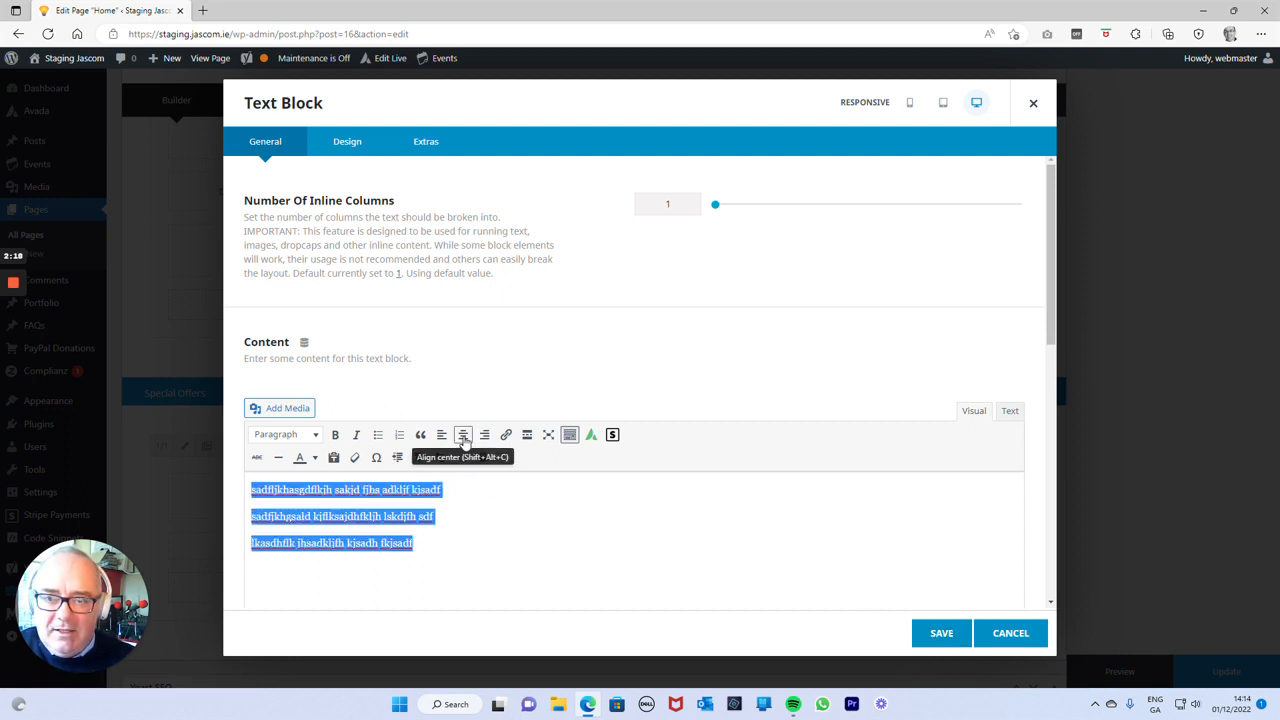
pyautogui.click(355, 141)
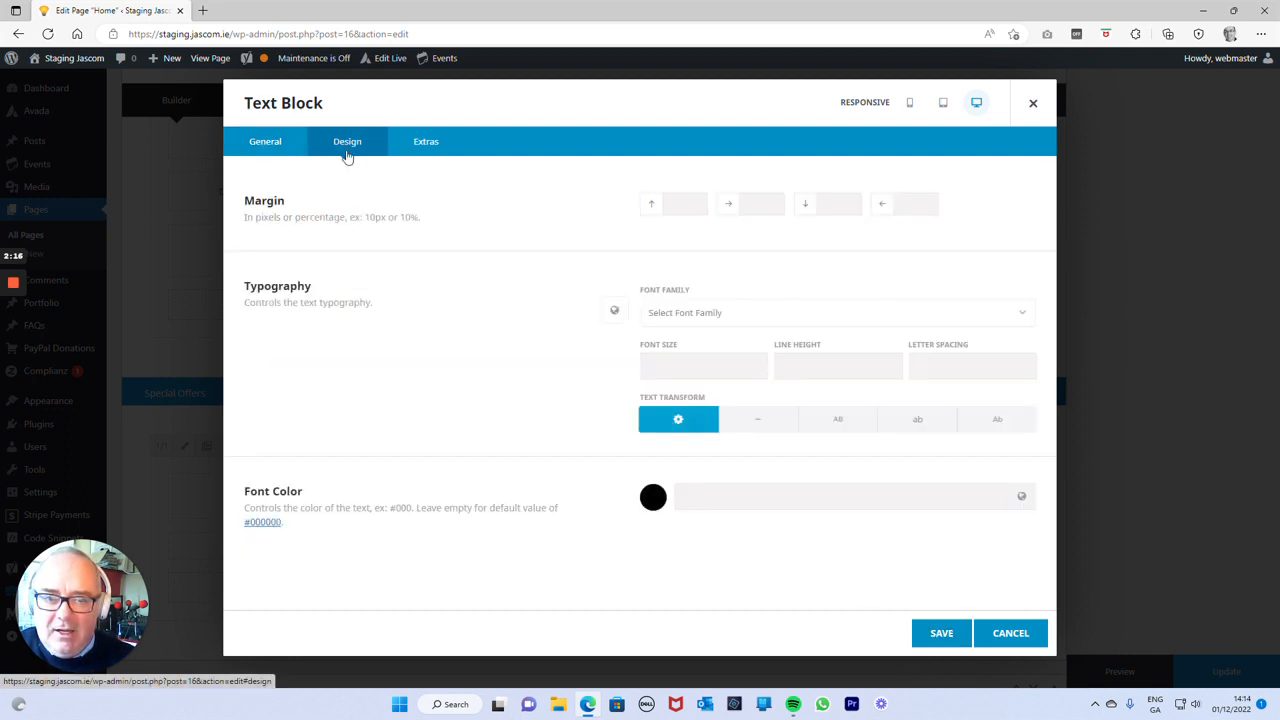
pyautogui.click(288, 138)
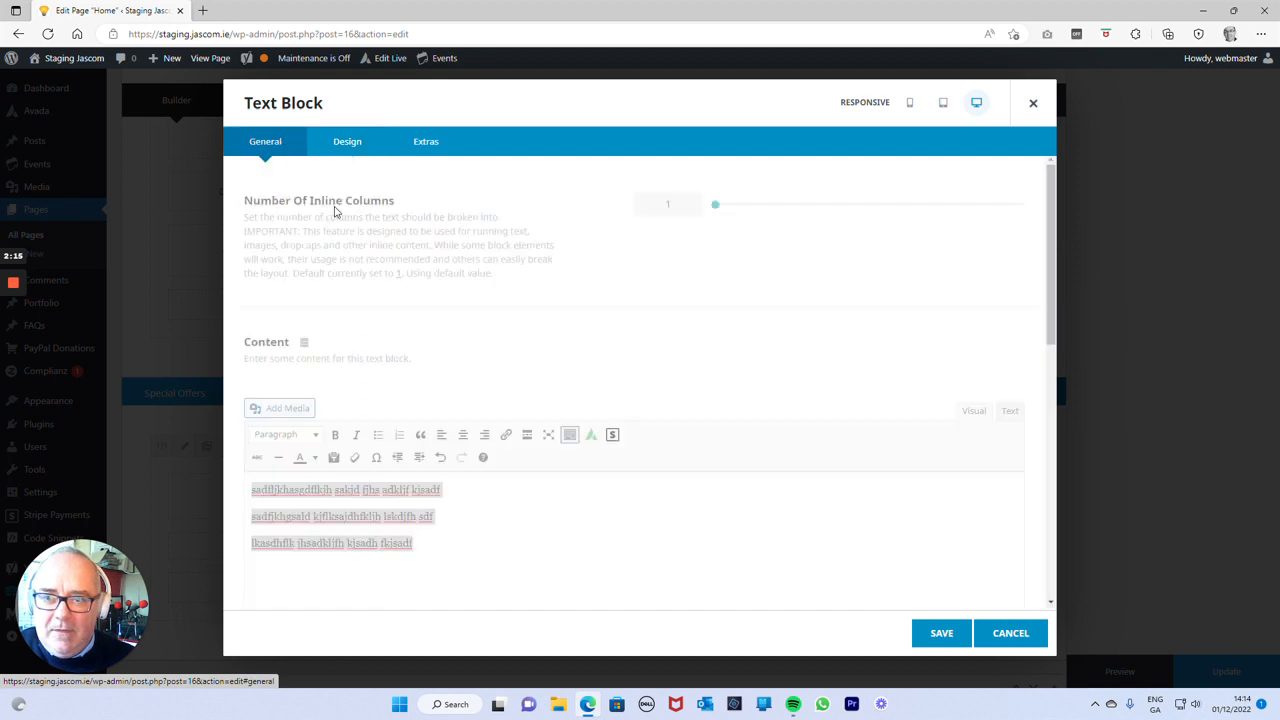
pyautogui.click(462, 434)
pyautogui.rightClick(684, 558)
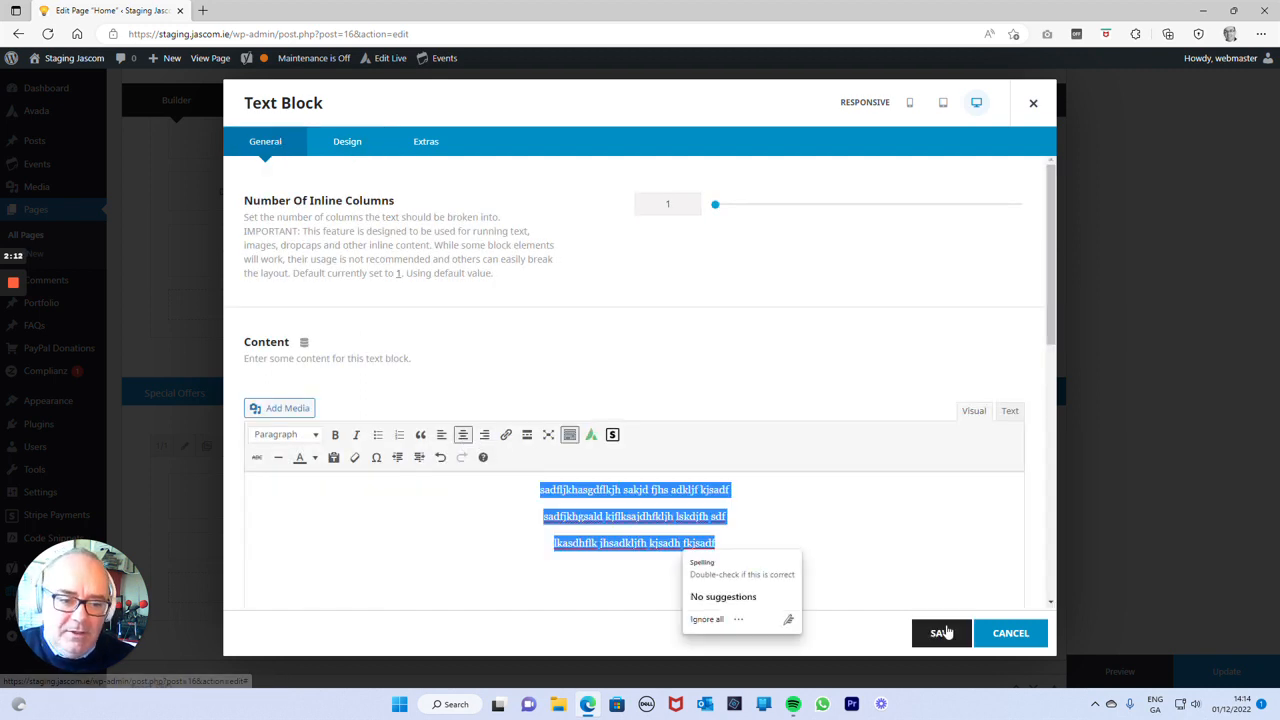
pyautogui.click(941, 632)
# Add a Gallery element below the text block in the Special Offers container.
pyautogui.scroll(-2, 600, 400)
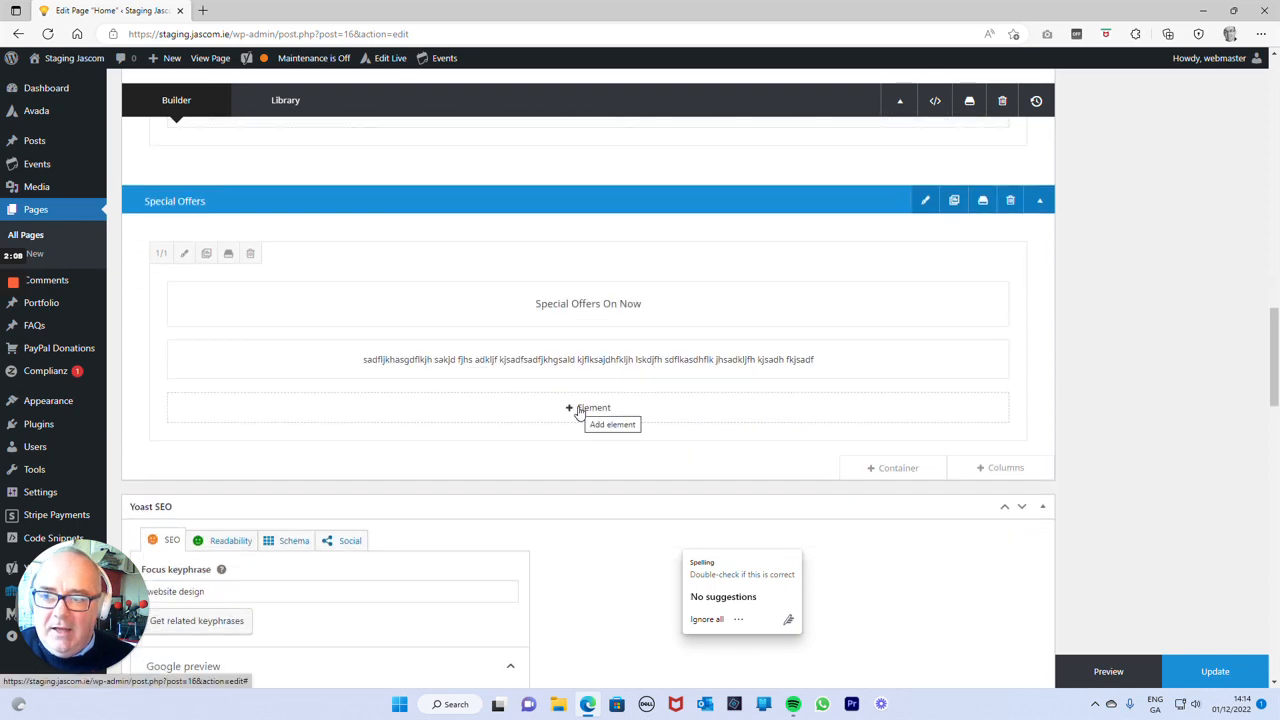
pyautogui.click(578, 410)
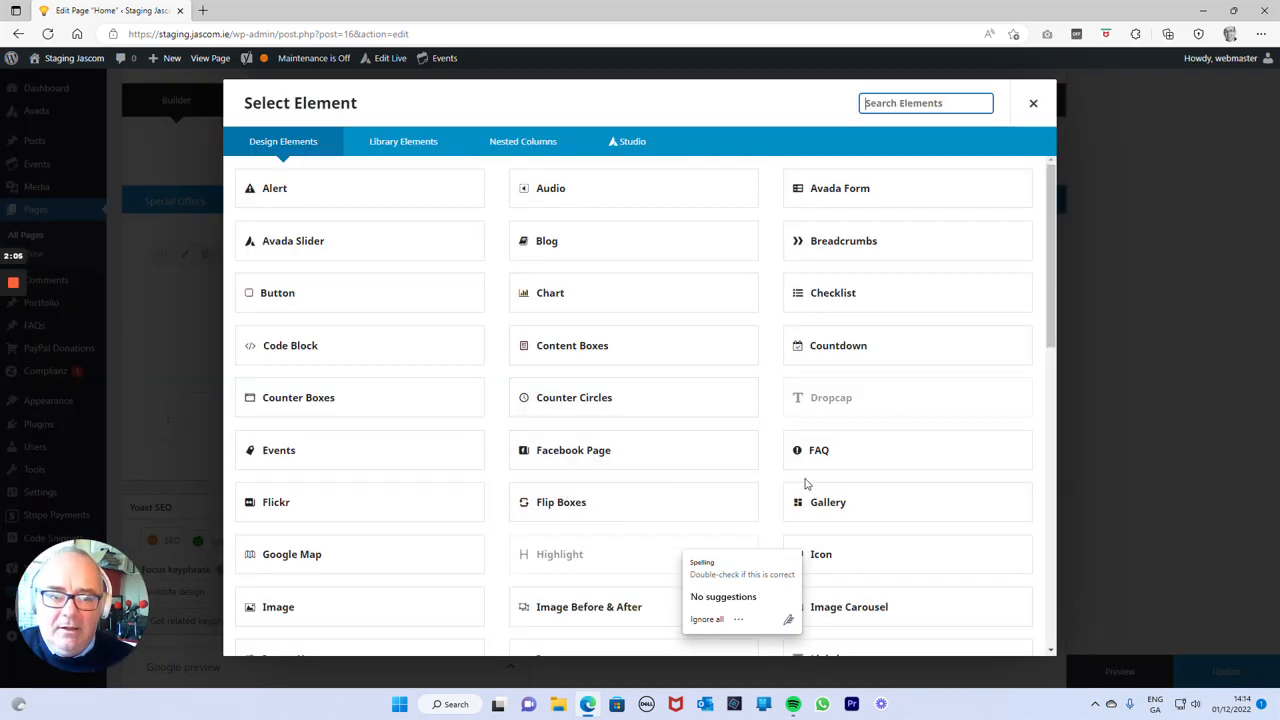
pyautogui.scroll(-2, 806, 484)
pyautogui.click(826, 354)
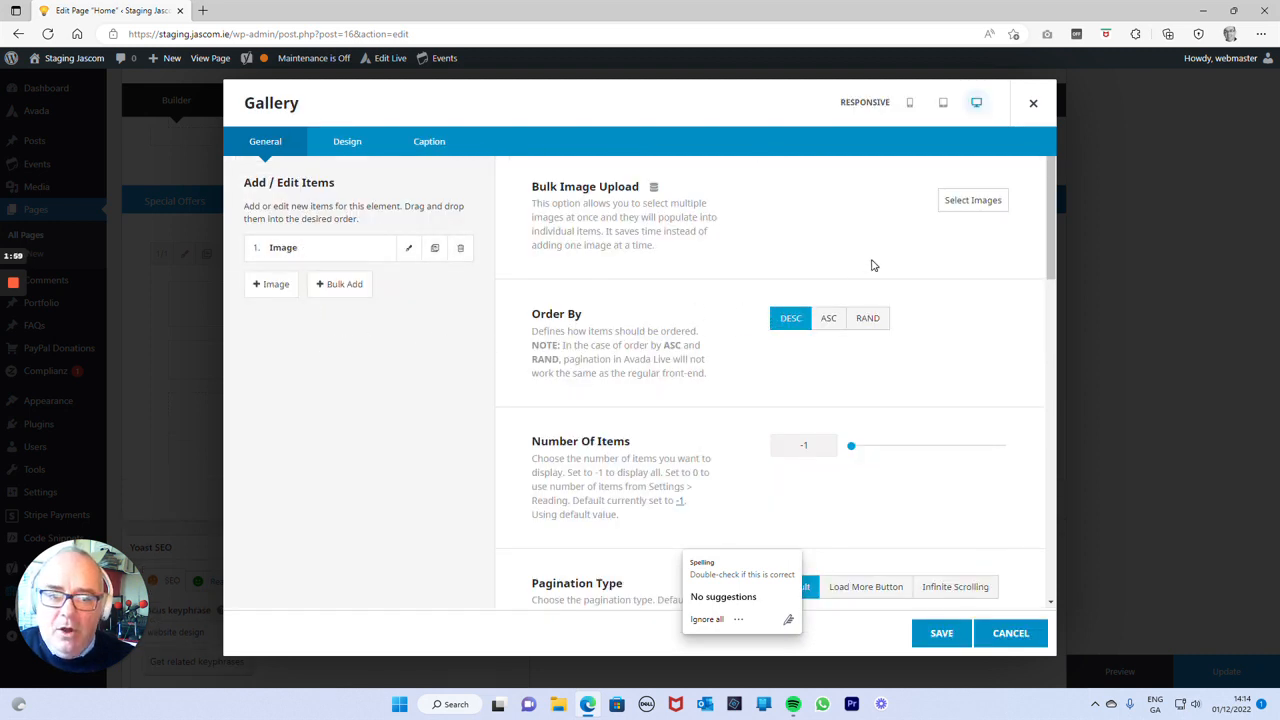
# Bulk-add the Christmas bauble, the snowman and both santa-claus images from the Media Library to the gallery.
pyautogui.click(958, 203)
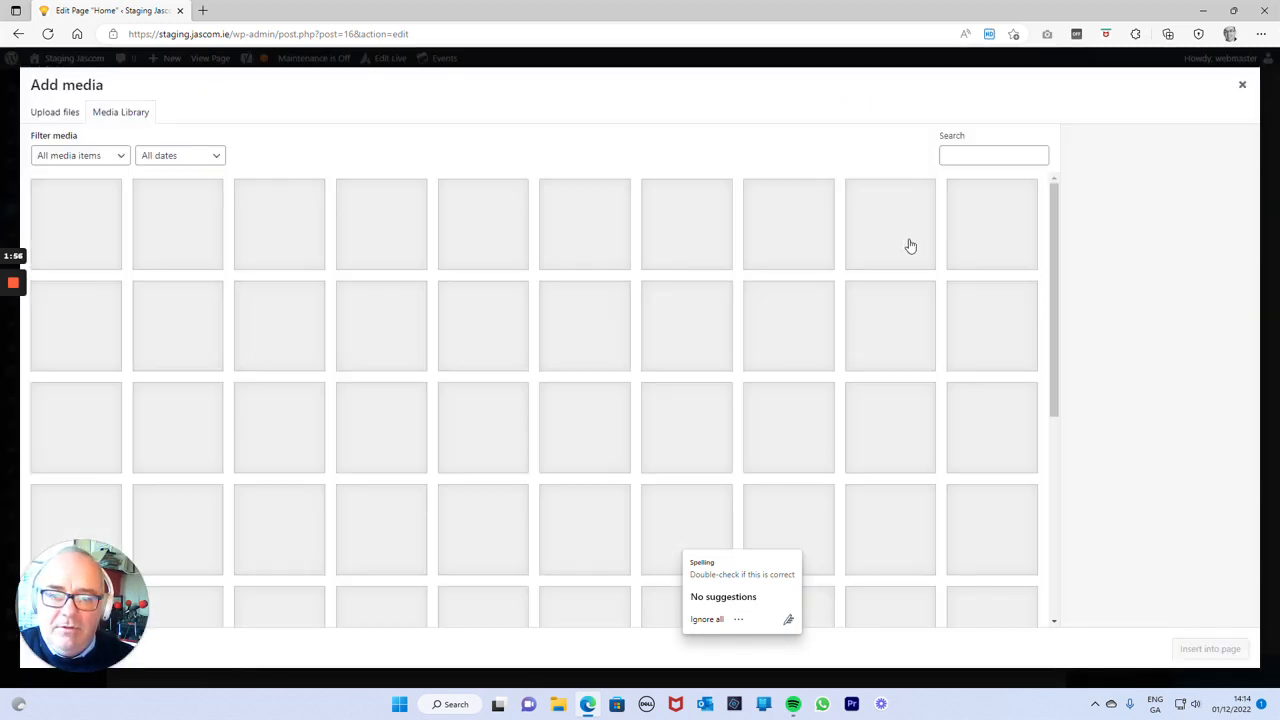
pyautogui.click(91, 229)
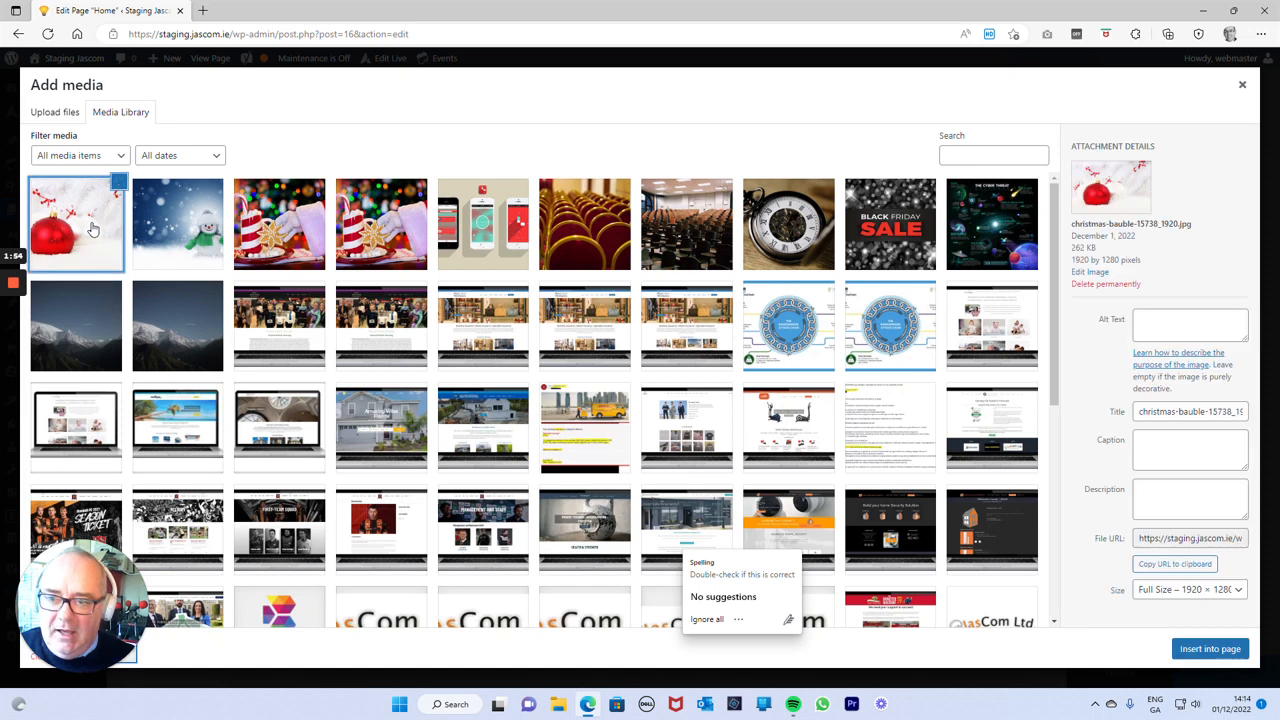
pyautogui.click(182, 228)
pyautogui.click(292, 230)
pyautogui.click(372, 230)
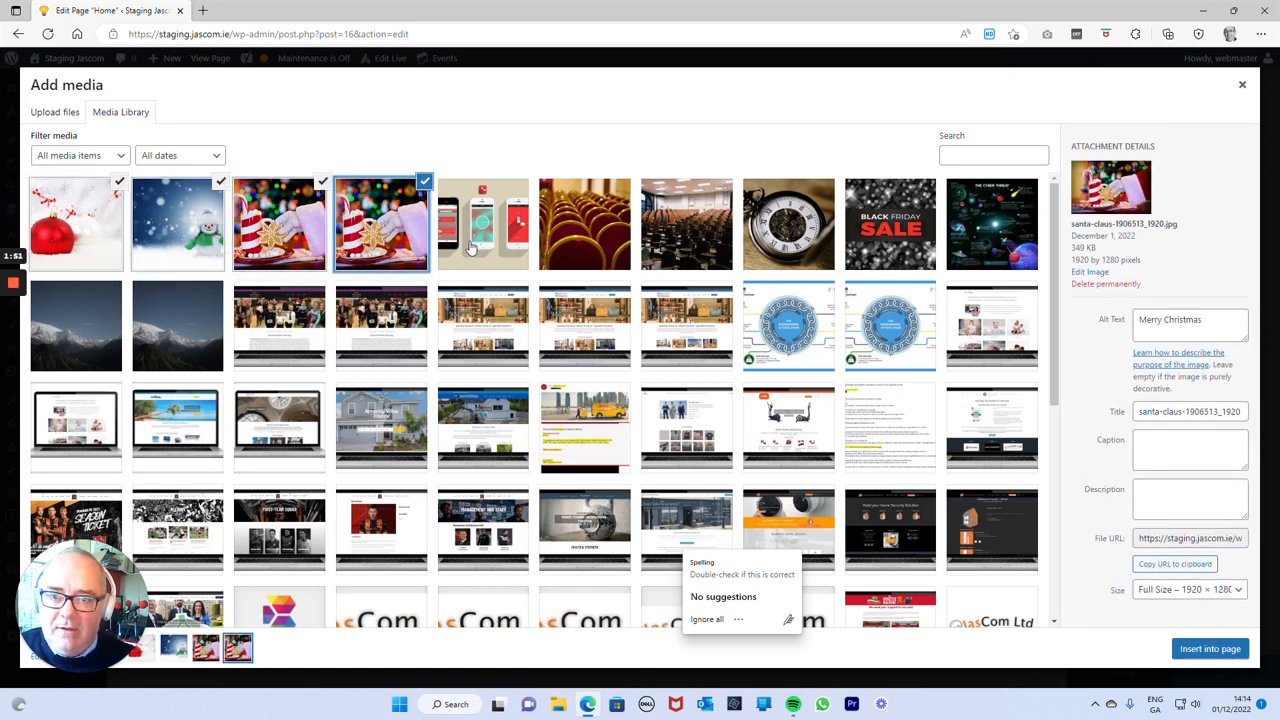
pyautogui.click(1210, 649)
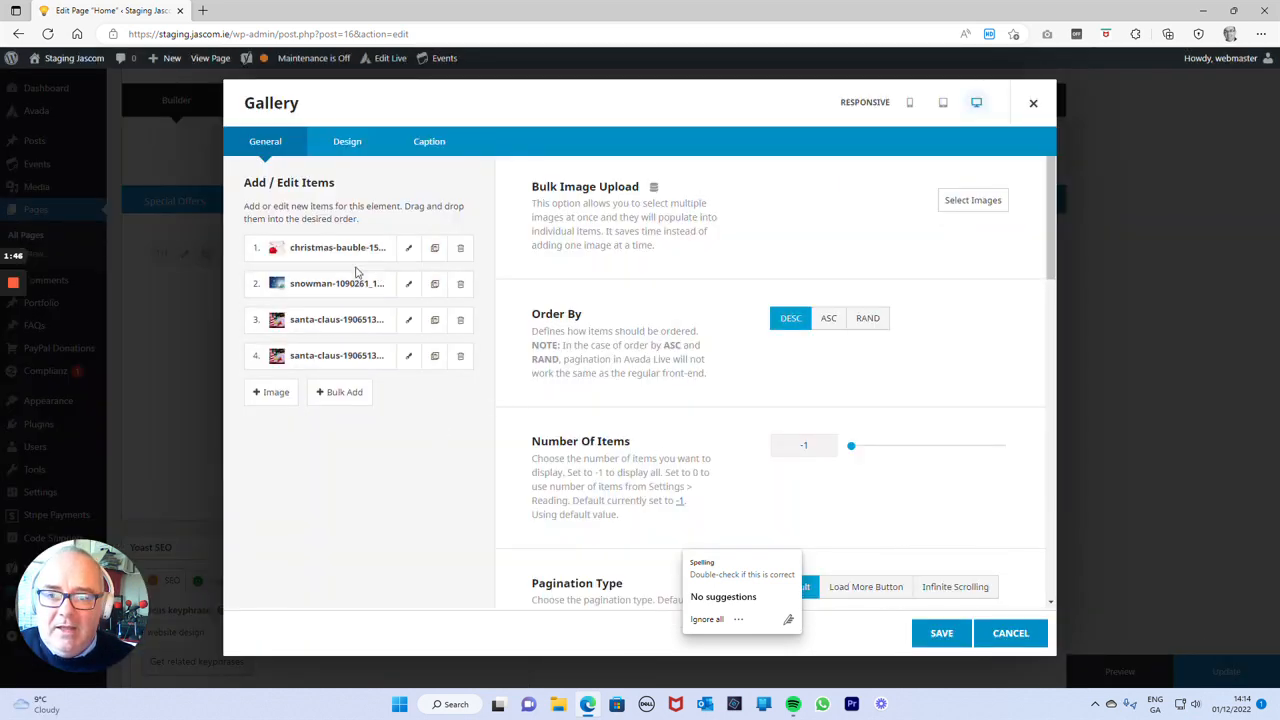
# Set the gallery's number of columns to 4 and save the element.
pyautogui.click(340, 152)
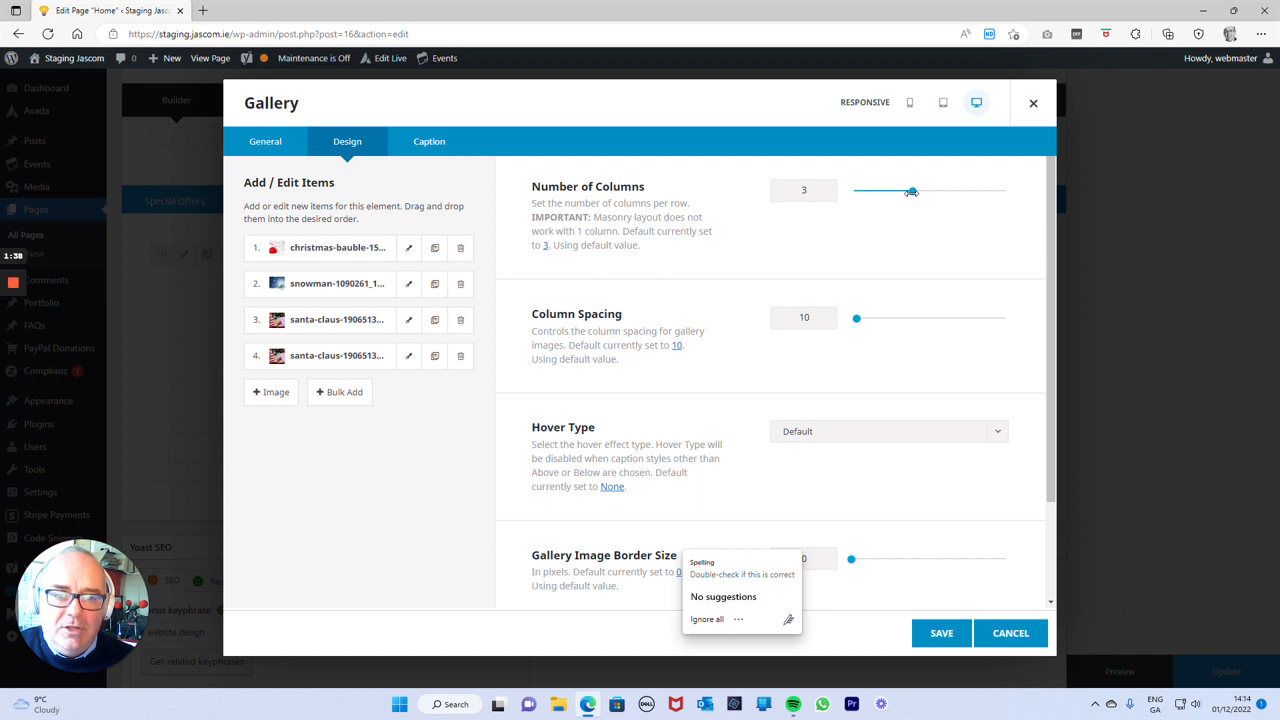
pyautogui.moveTo(911, 191); pyautogui.dragTo(942, 191)
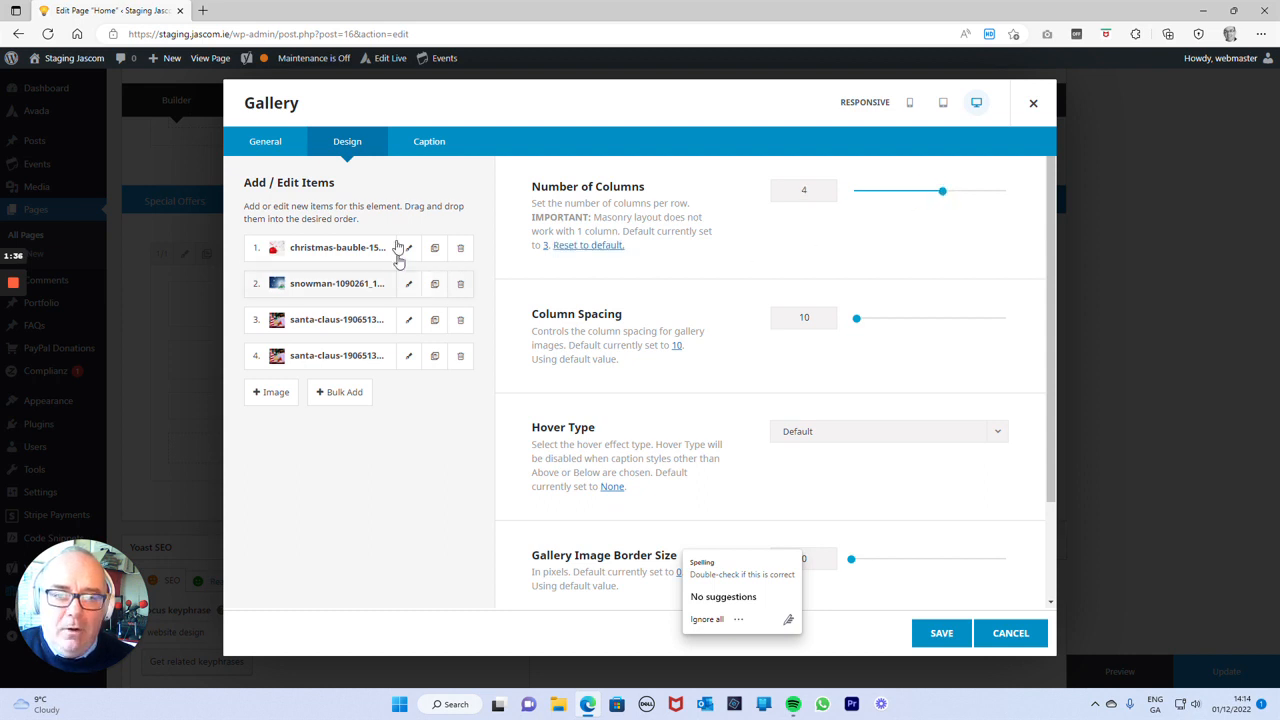
pyautogui.click(938, 634)
# Update the Home page and view its Special Offers section on the website.
pyautogui.click(1200, 675)
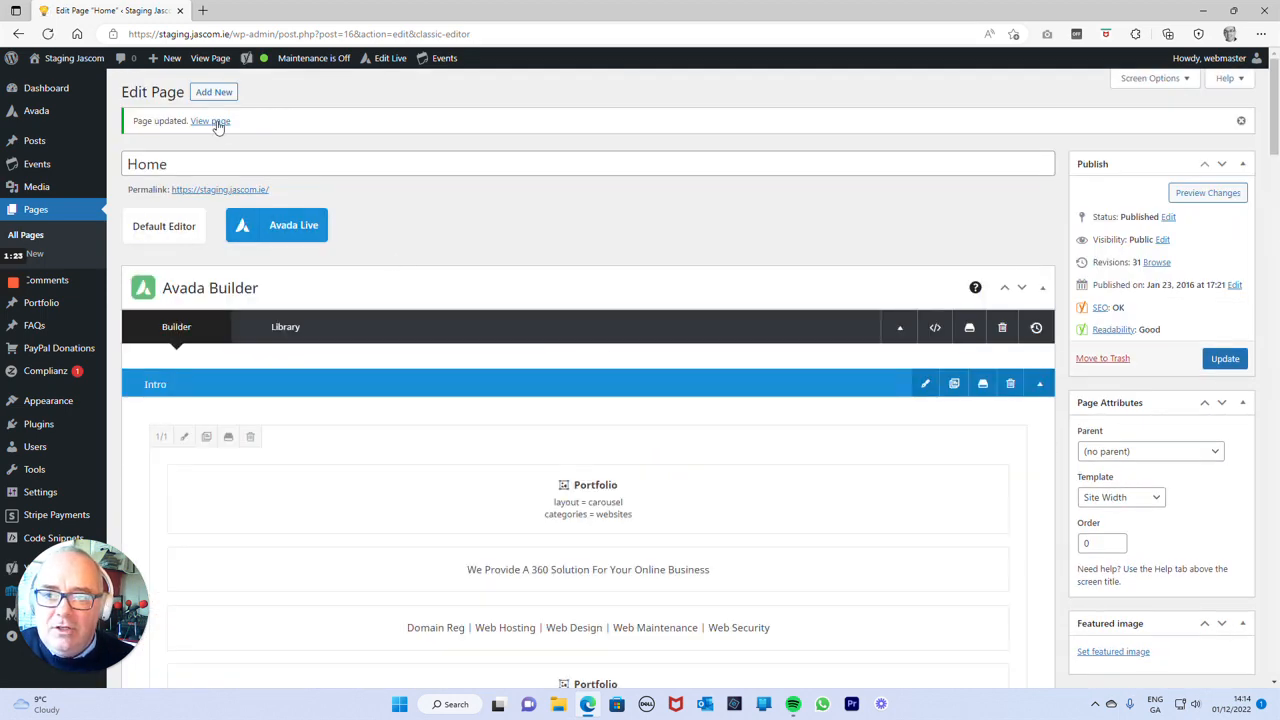
pyautogui.click(212, 121)
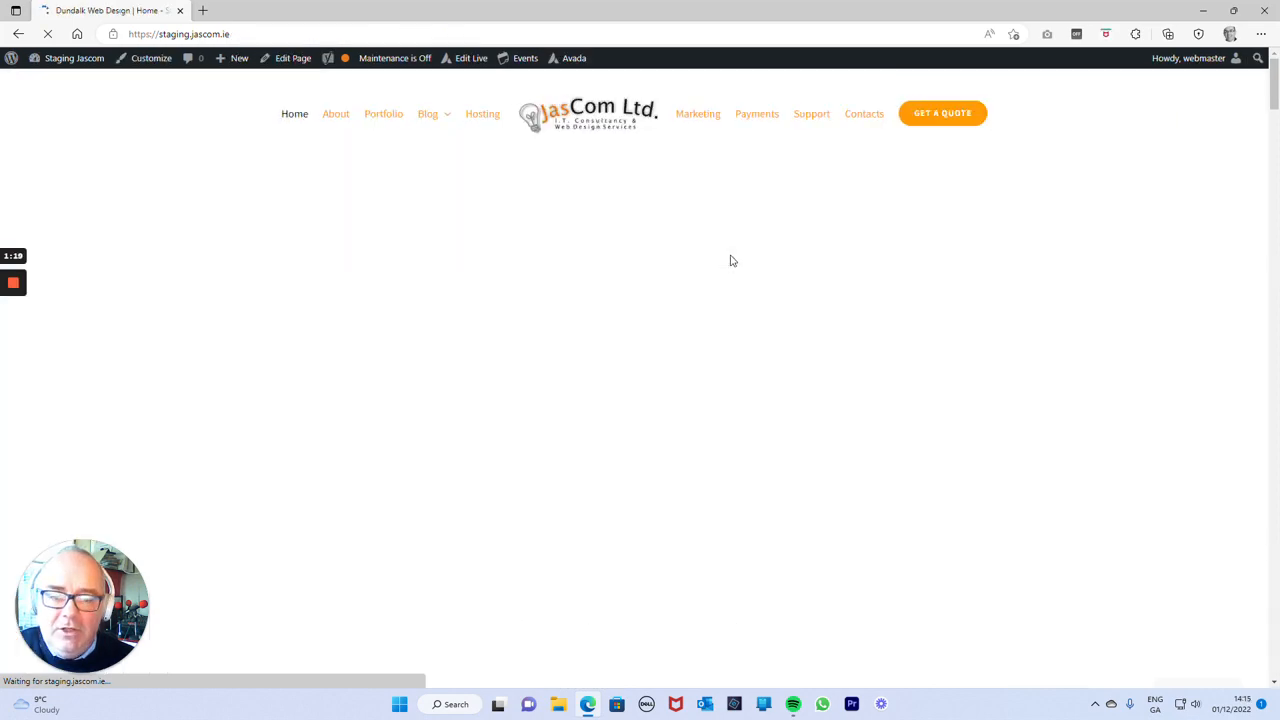
pyautogui.scroll(-12, 731, 261)
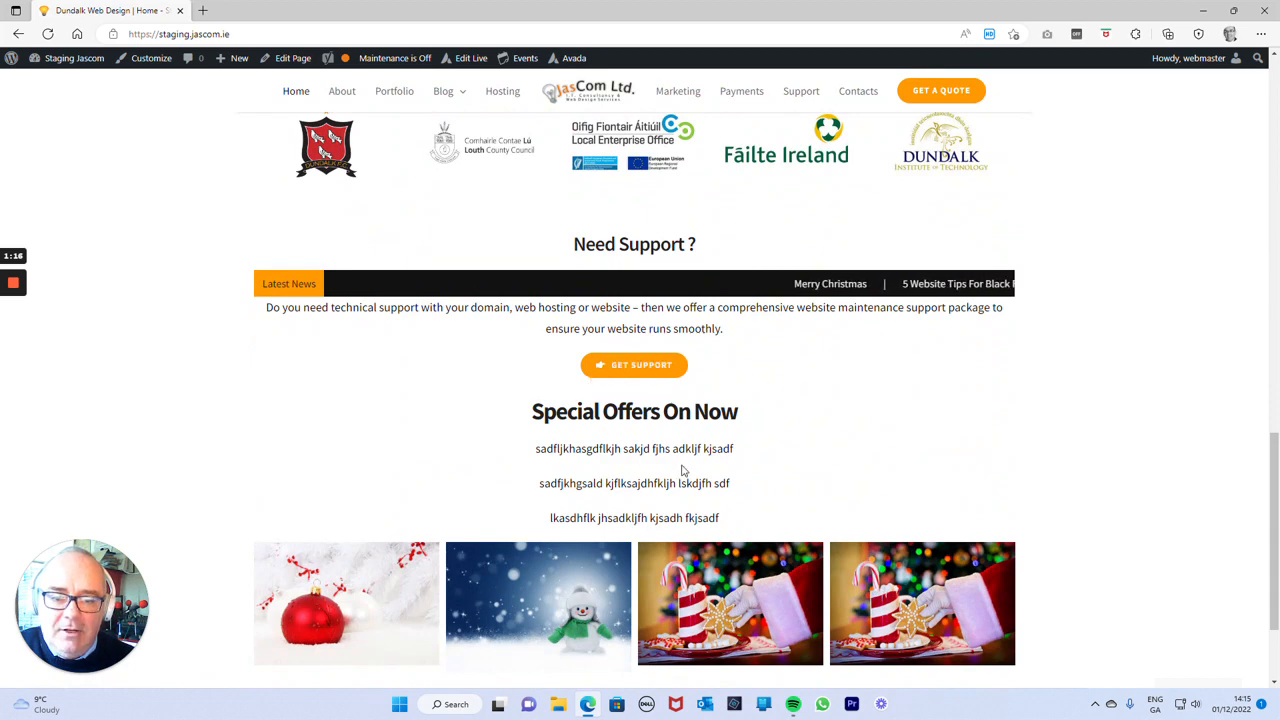
pyautogui.scroll(-3, 1012, 502)
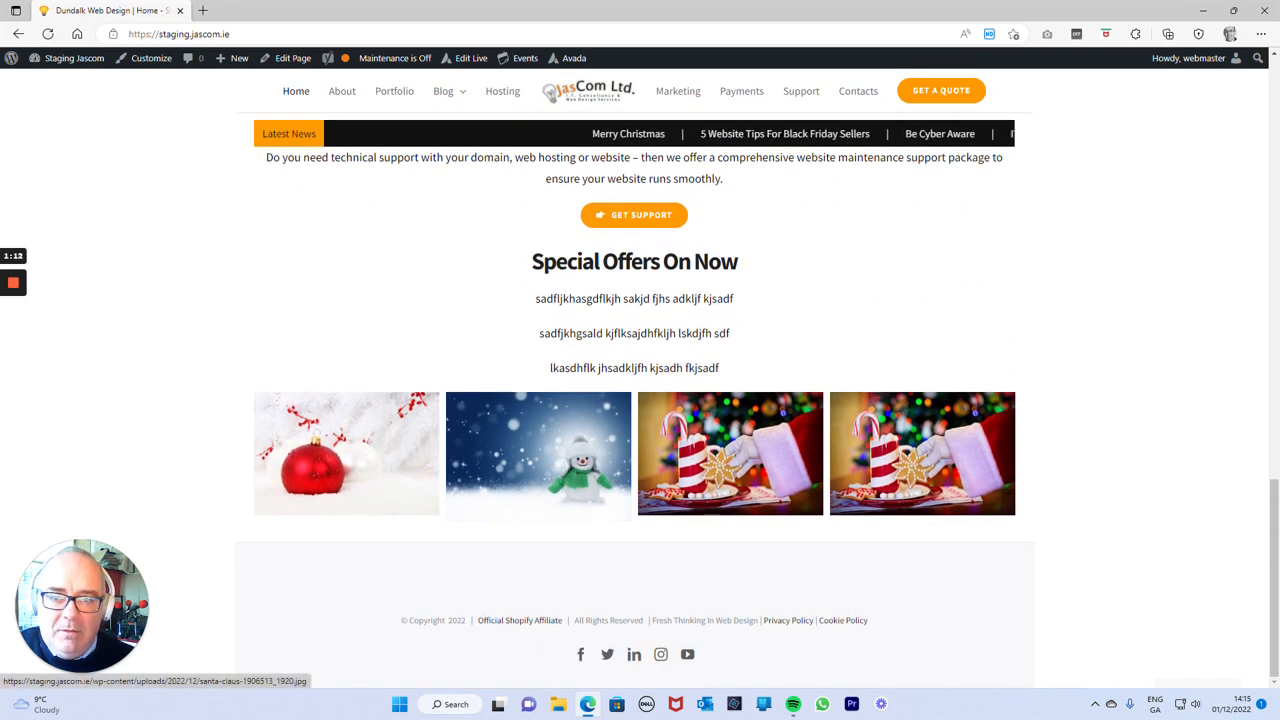
pyautogui.scroll(6, 658, 318)
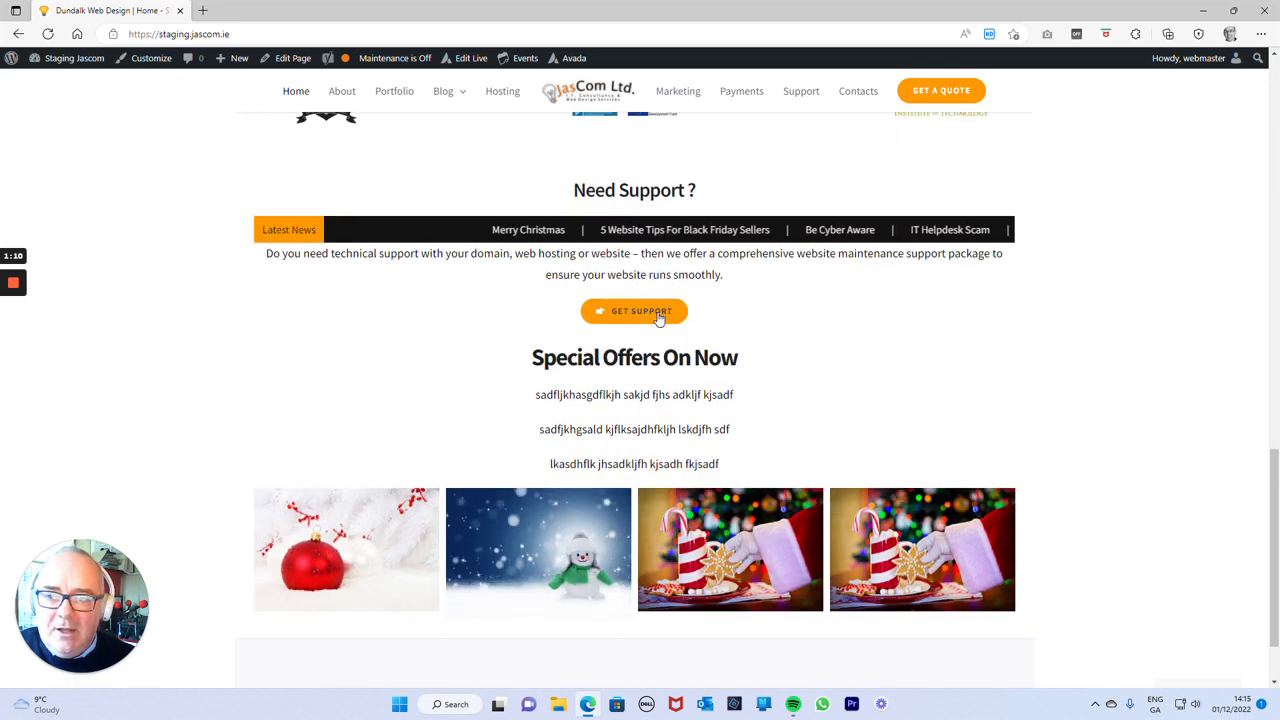
# Reopen the Home page for editing and move the Gallery element above the text block in the Special Offers container.
pyautogui.click(284, 60)
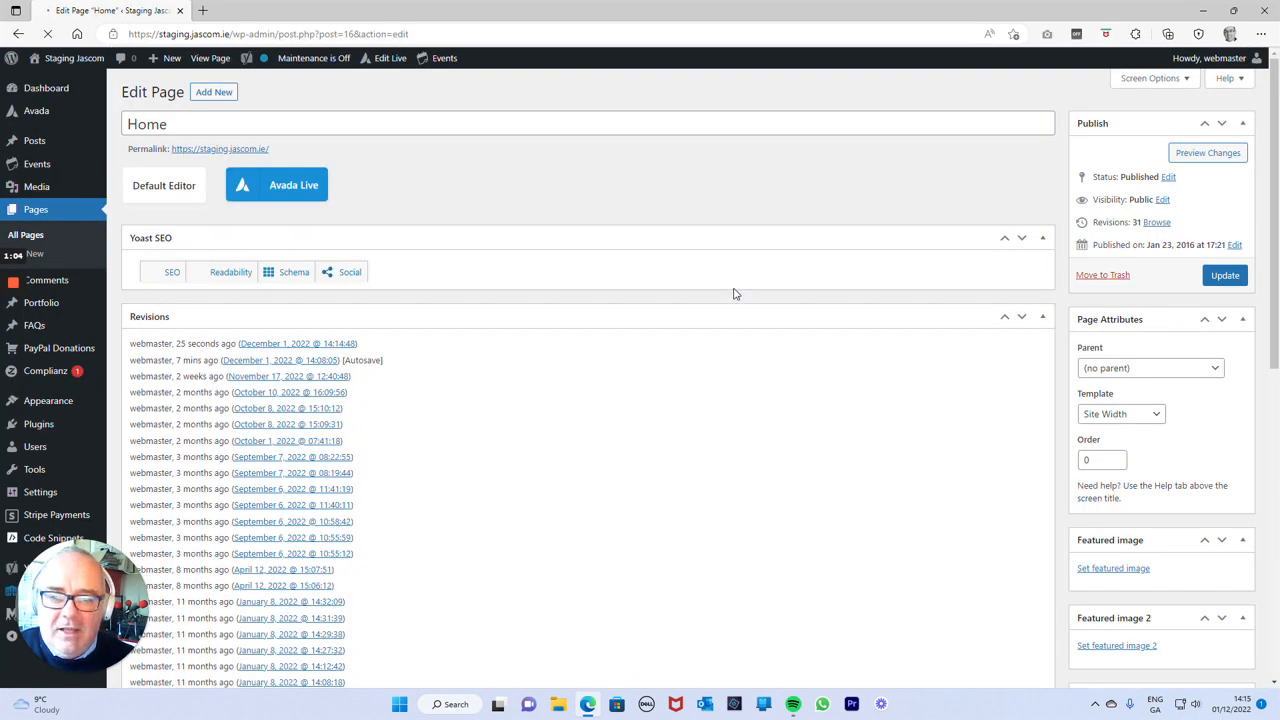
pyautogui.scroll(-10, 652, 278)
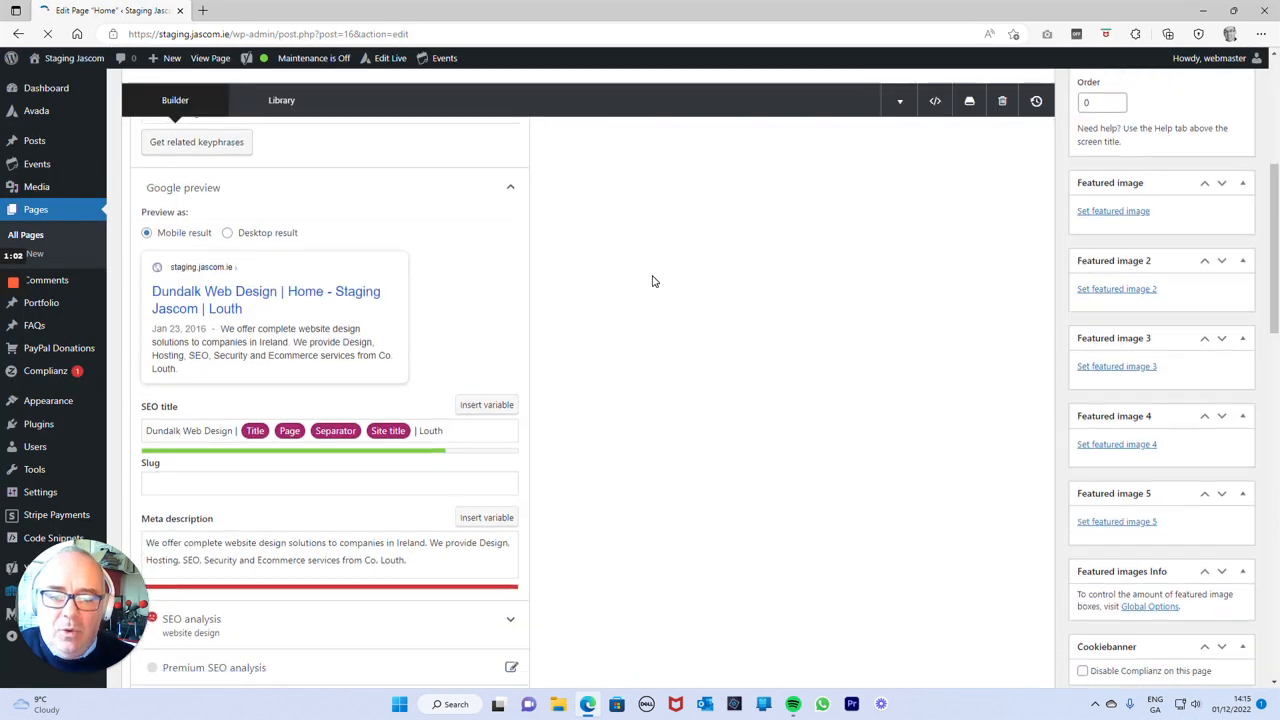
pyautogui.scroll(-5, 652, 275)
pyautogui.scroll(2, 652, 275)
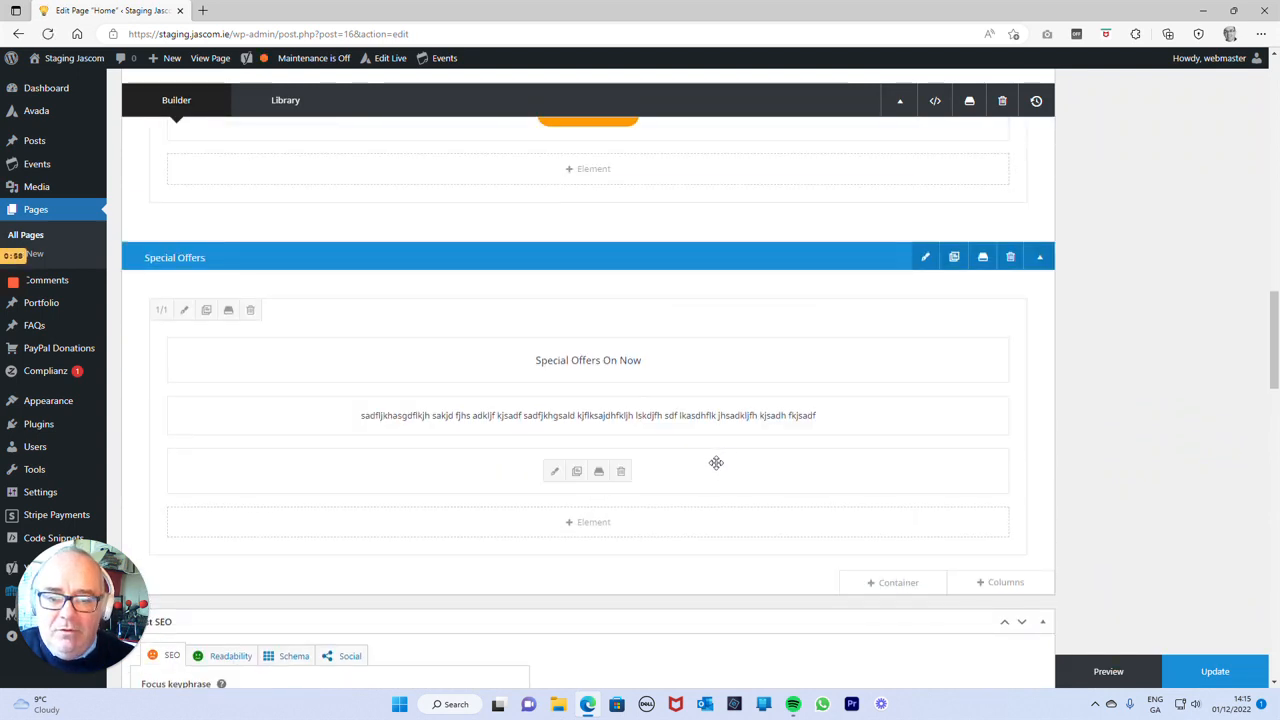
pyautogui.moveTo(716, 462); pyautogui.dragTo(717, 406)
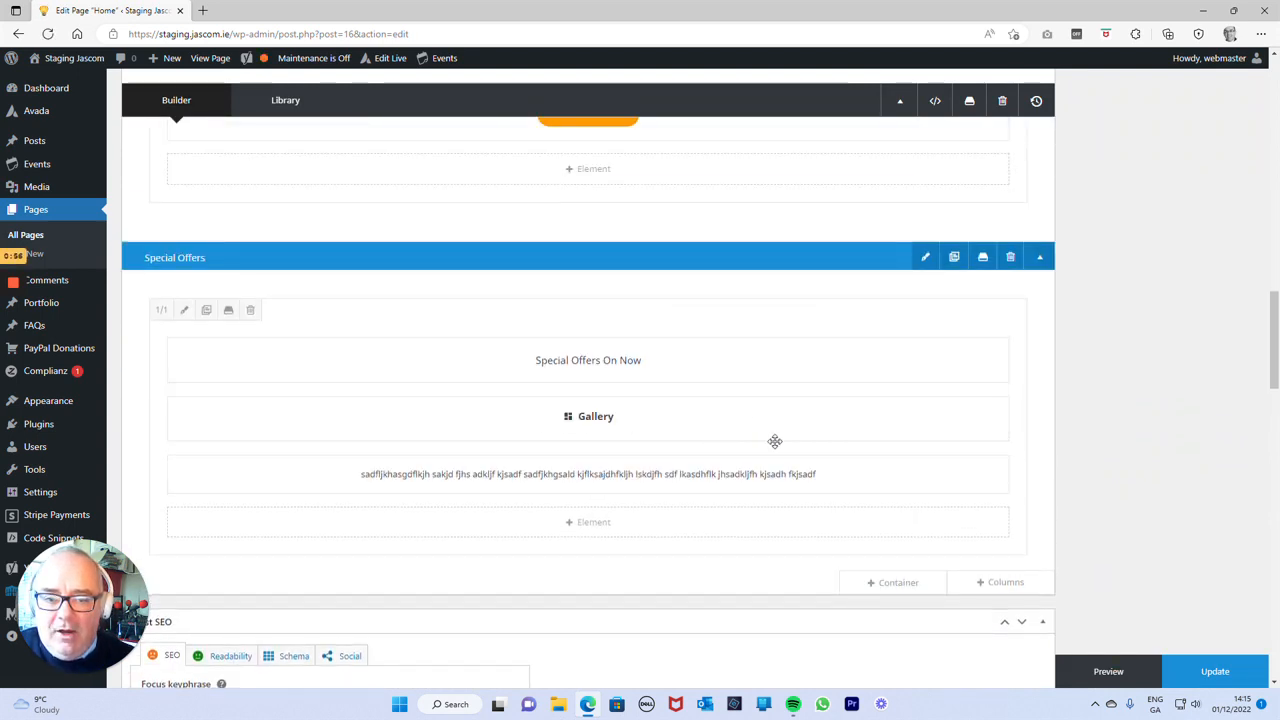
# Move the text block above the Gallery, and put the Gallery back above the text block.
pyautogui.moveTo(754, 360)
pyautogui.mouseDown()
pyautogui.moveTo(755, 427)
pyautogui.moveTo(745, 344)
pyautogui.mouseUp()
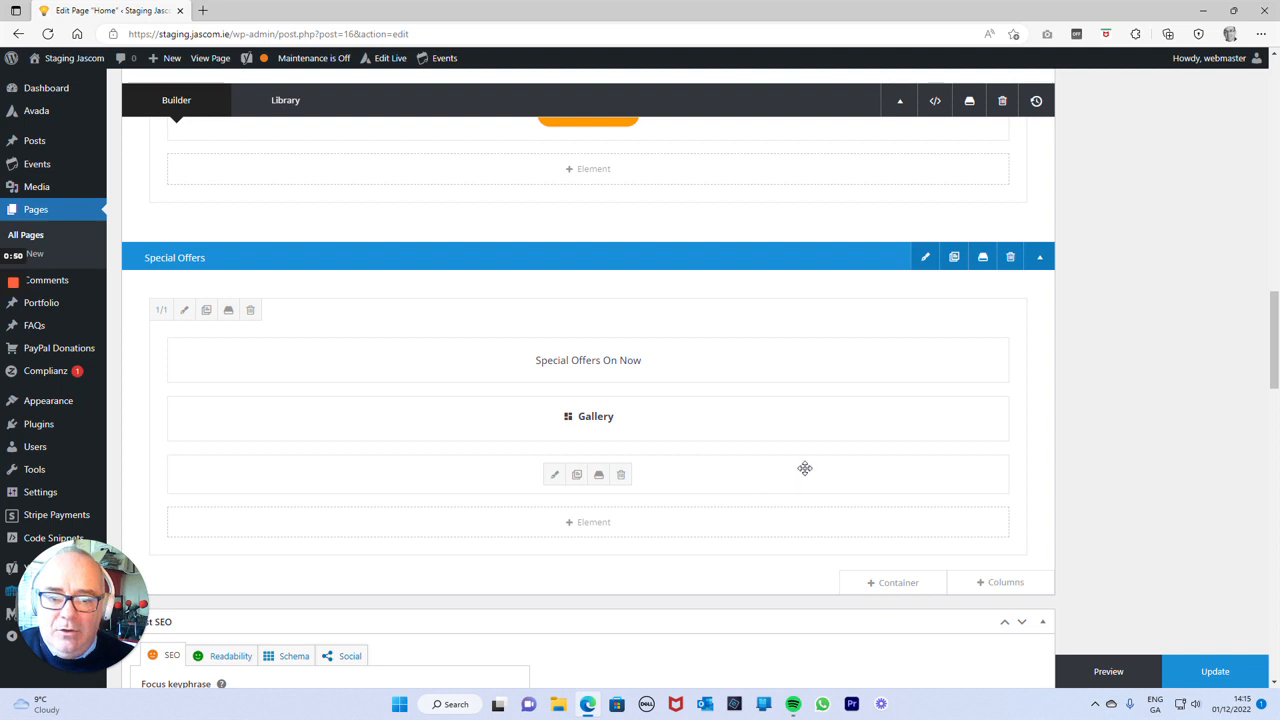
pyautogui.moveTo(805, 468); pyautogui.dragTo(800, 418)
pyautogui.moveTo(731, 460); pyautogui.dragTo(740, 403)
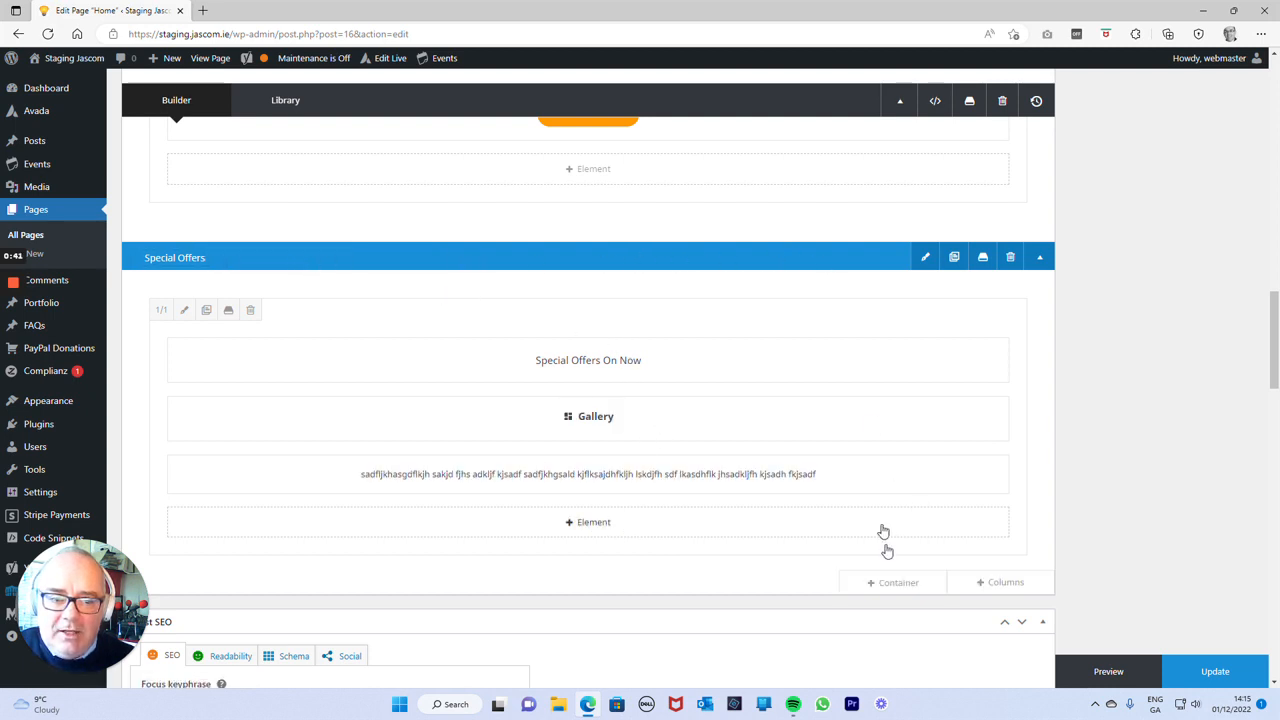
# Insert a row of three 1/3 columns below the existing column in the Special Offers container.
pyautogui.scroll(-1, 940, 500)
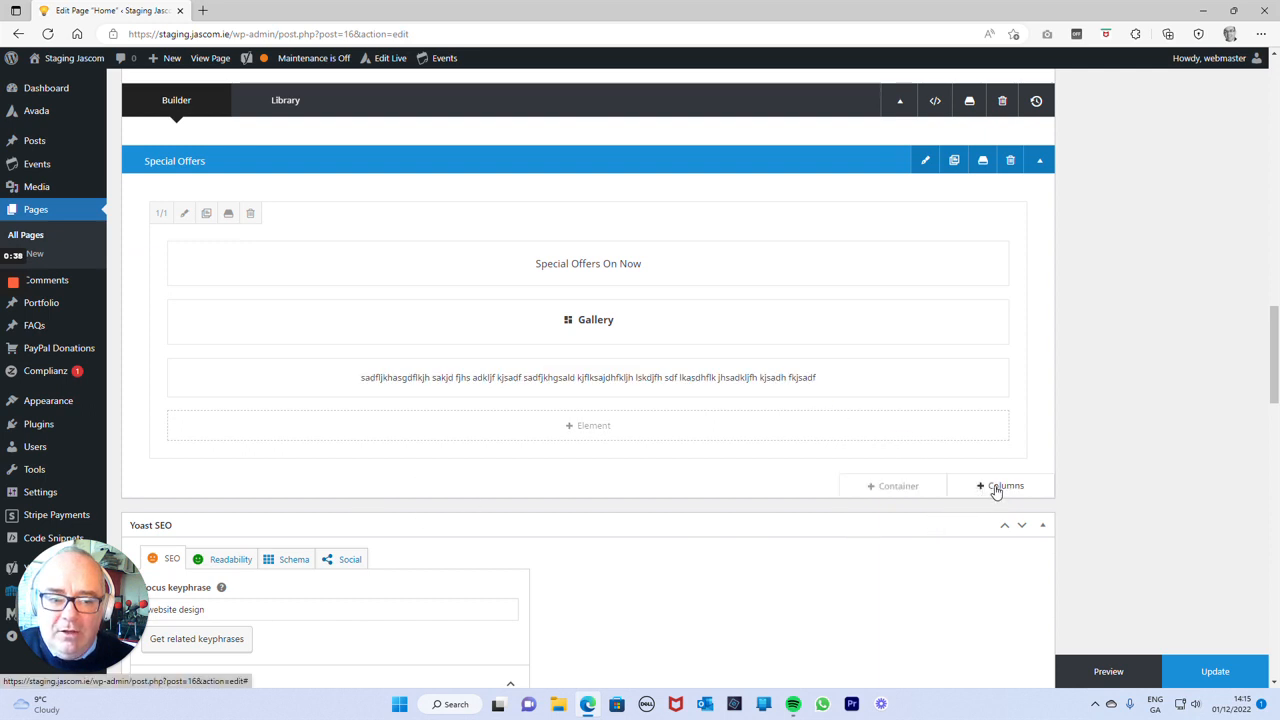
pyautogui.click(993, 487)
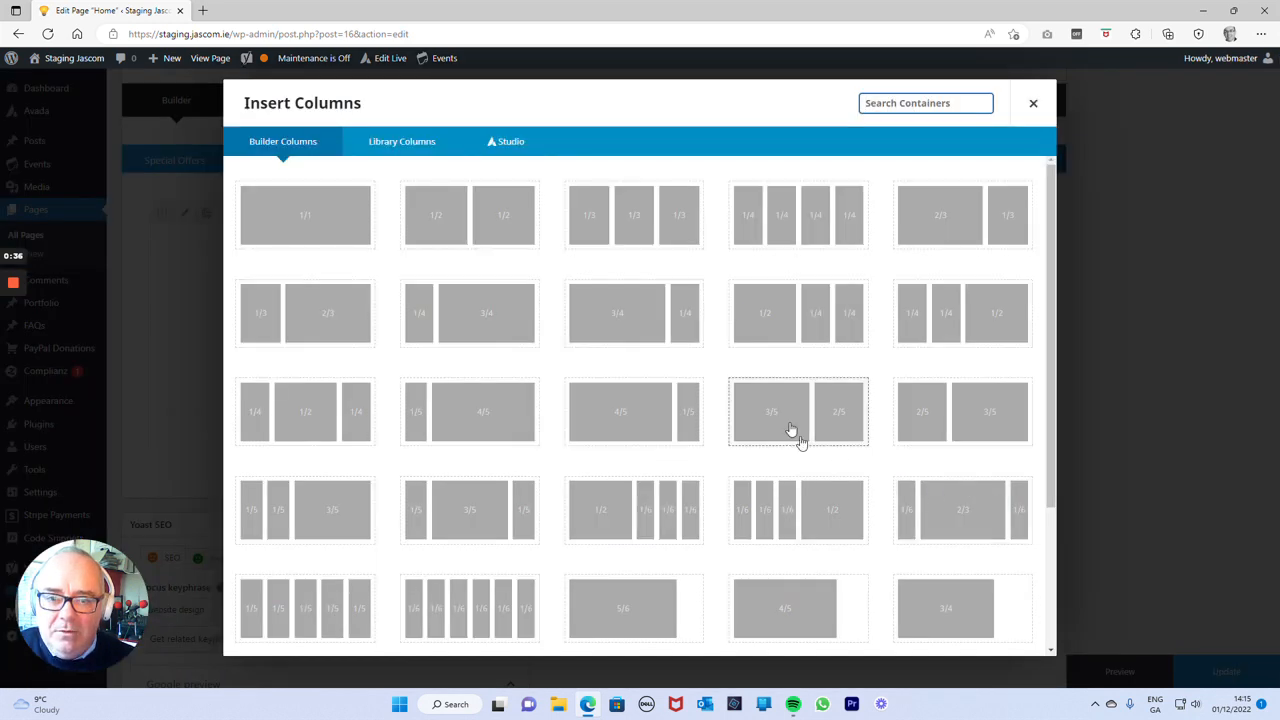
pyautogui.click(675, 233)
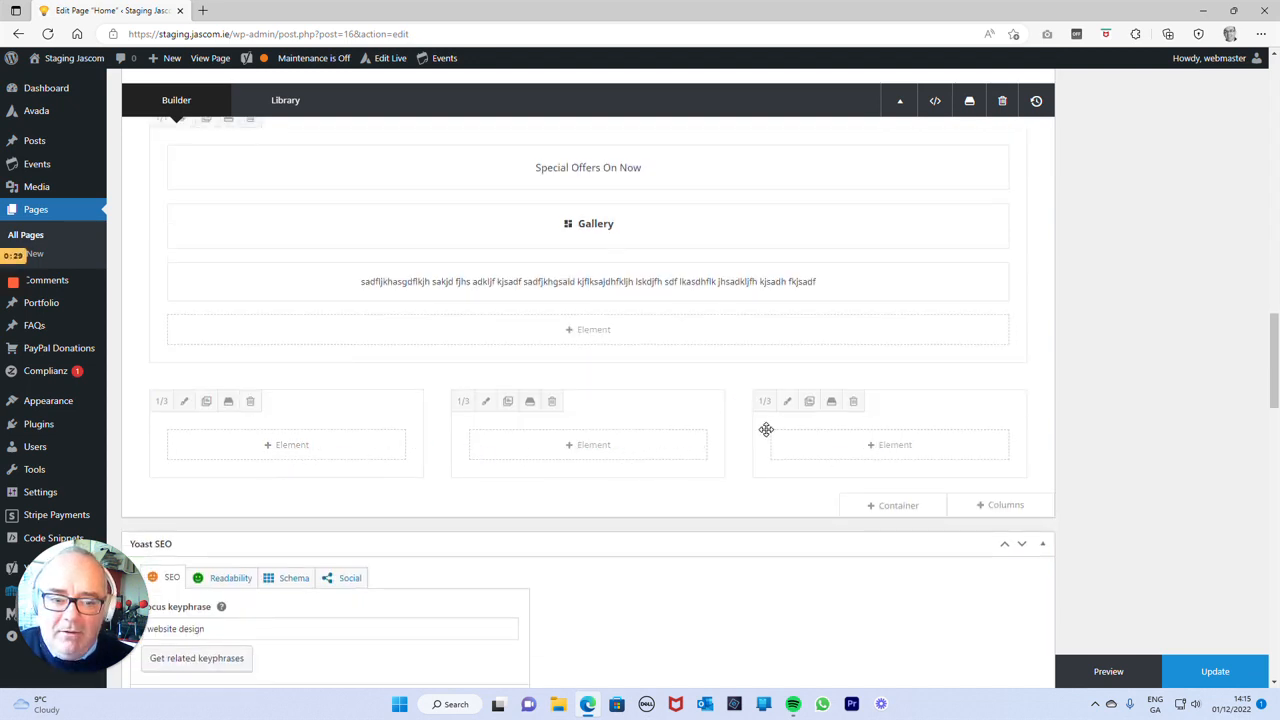
# Delete the whole Special Offers container and check the remaining containers of the page.
pyautogui.scroll(1, 765, 429)
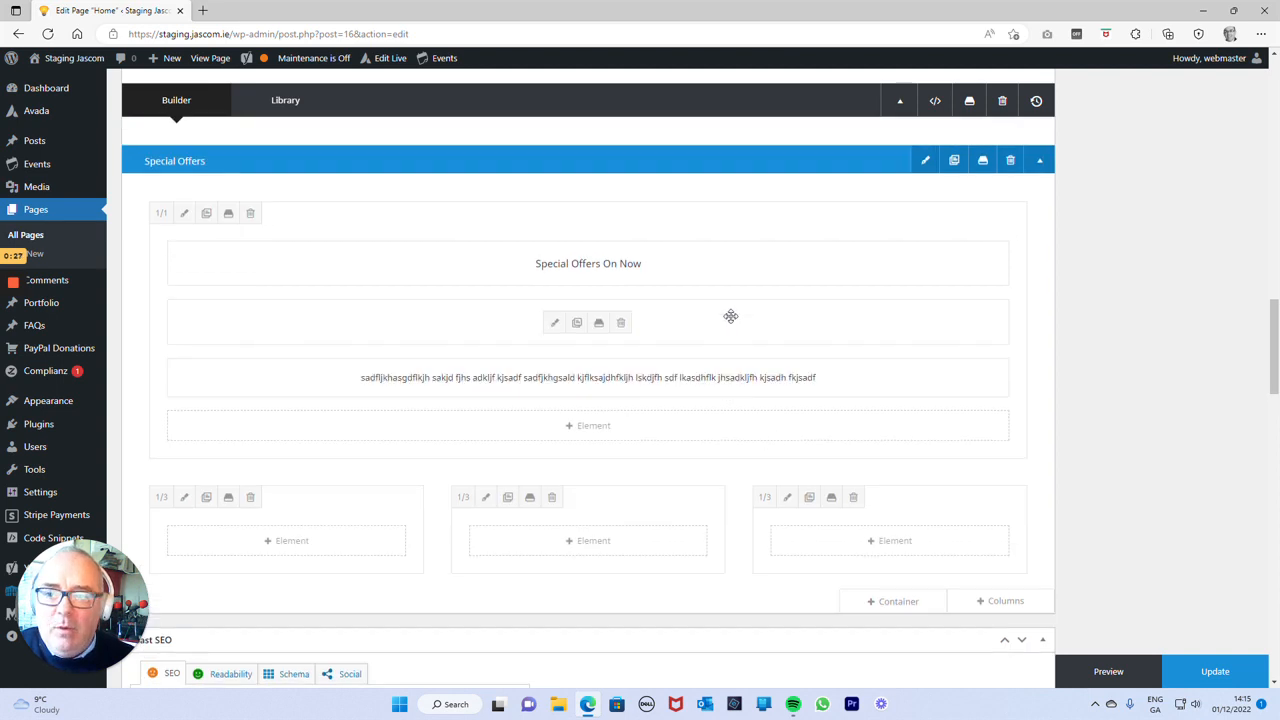
pyautogui.click(1010, 161)
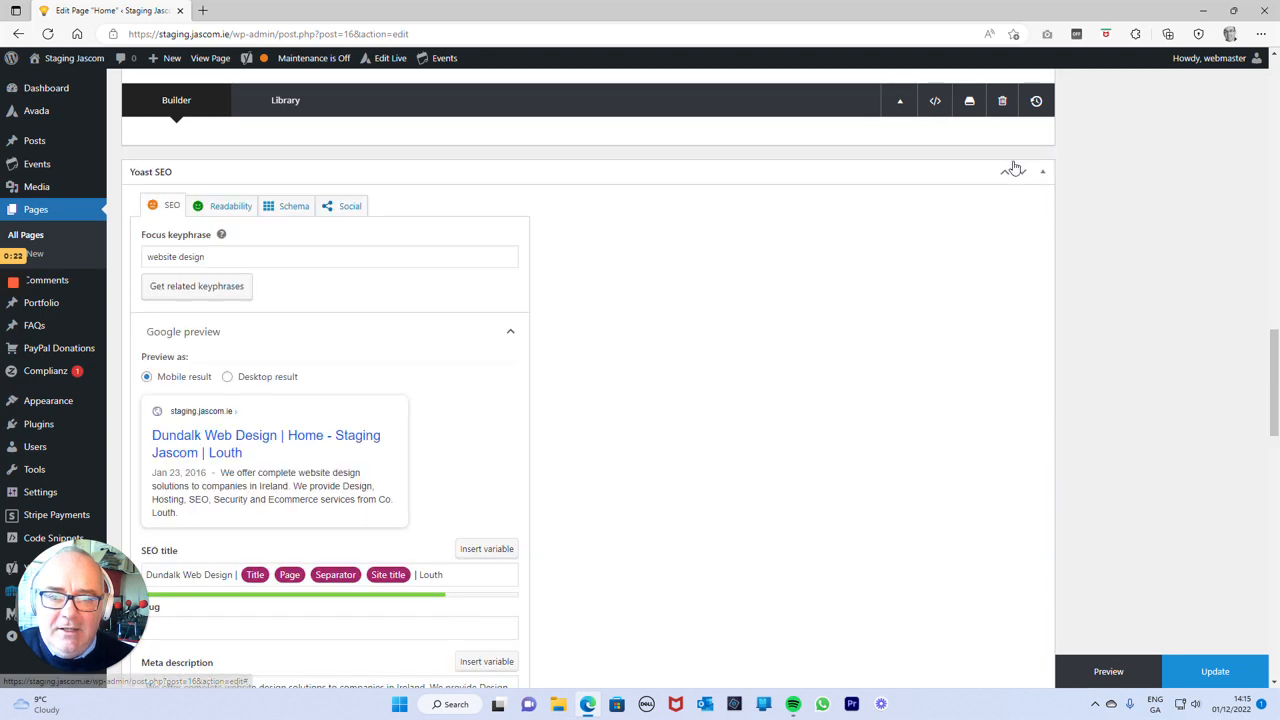
pyautogui.scroll(4, 775, 402)
pyautogui.scroll(10, 783, 396)
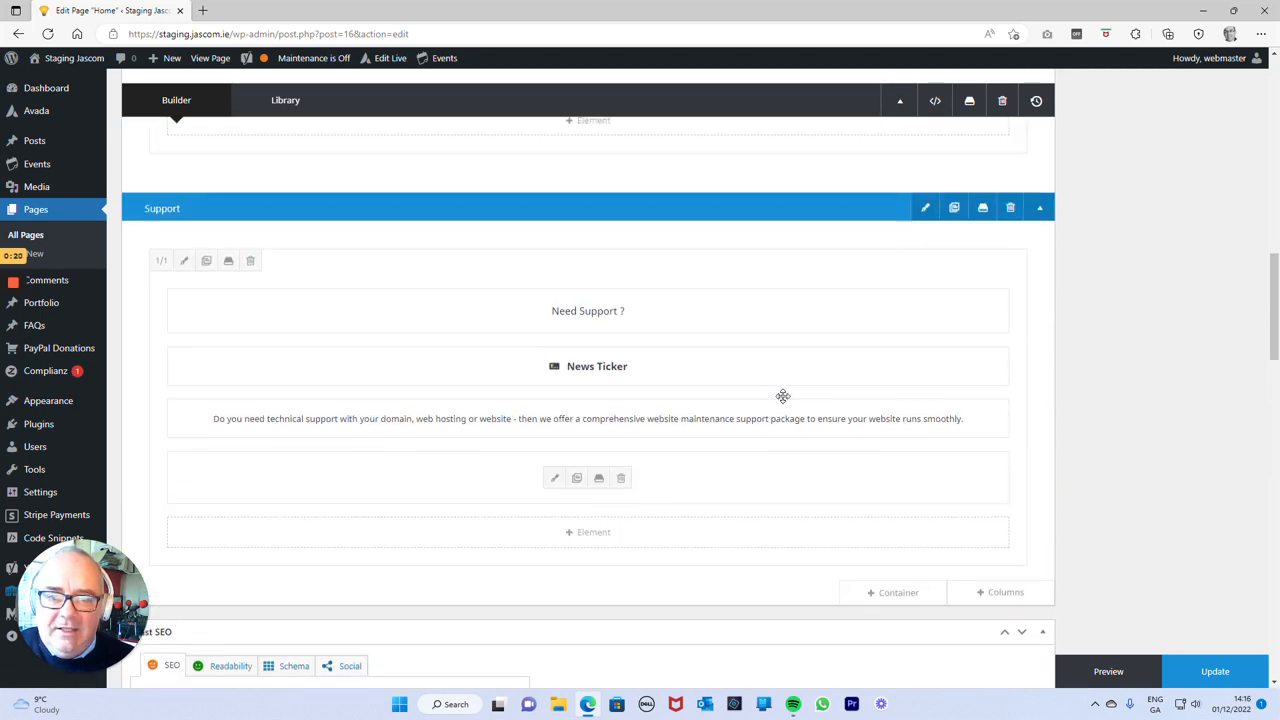
pyautogui.scroll(1, 783, 396)
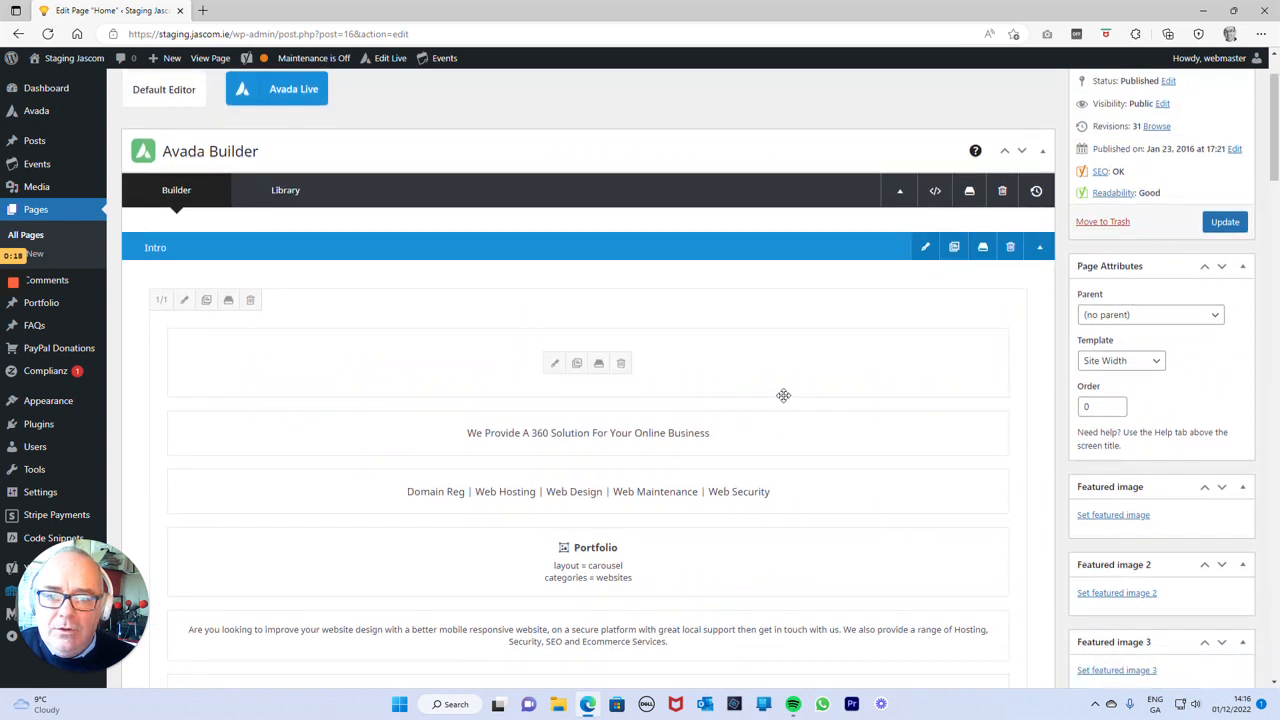
pyautogui.scroll(-3, 776, 384)
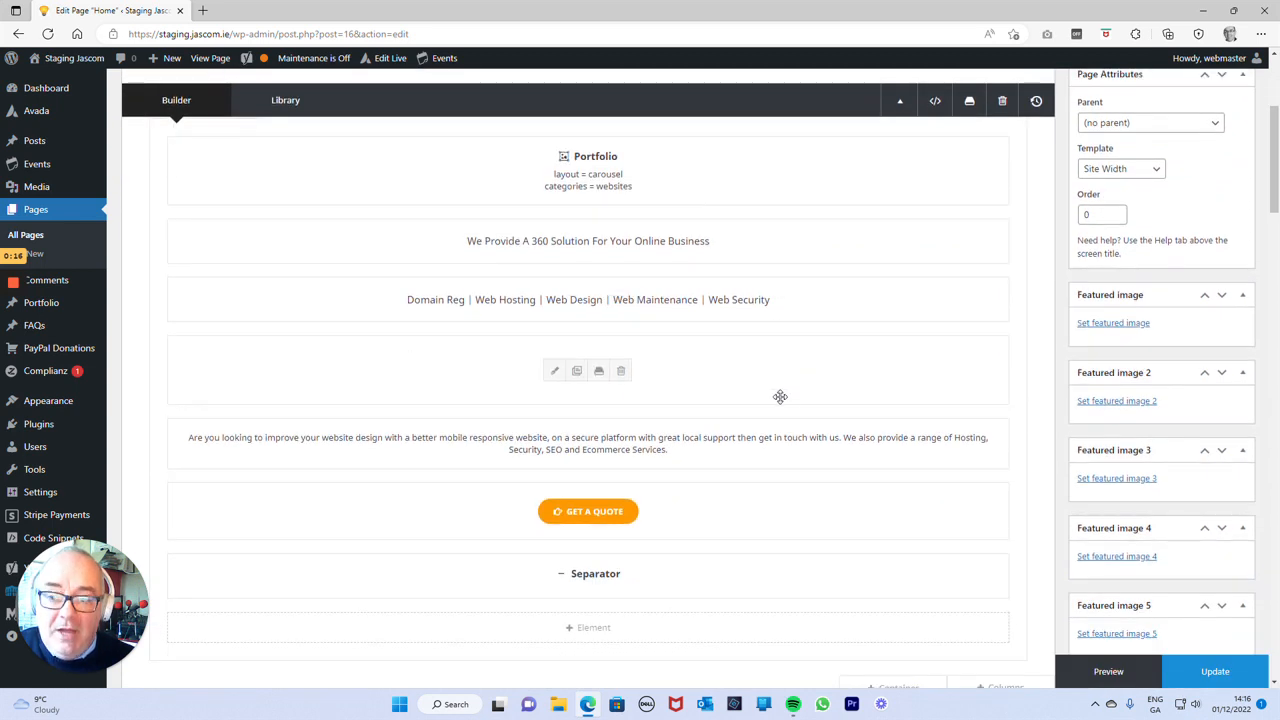